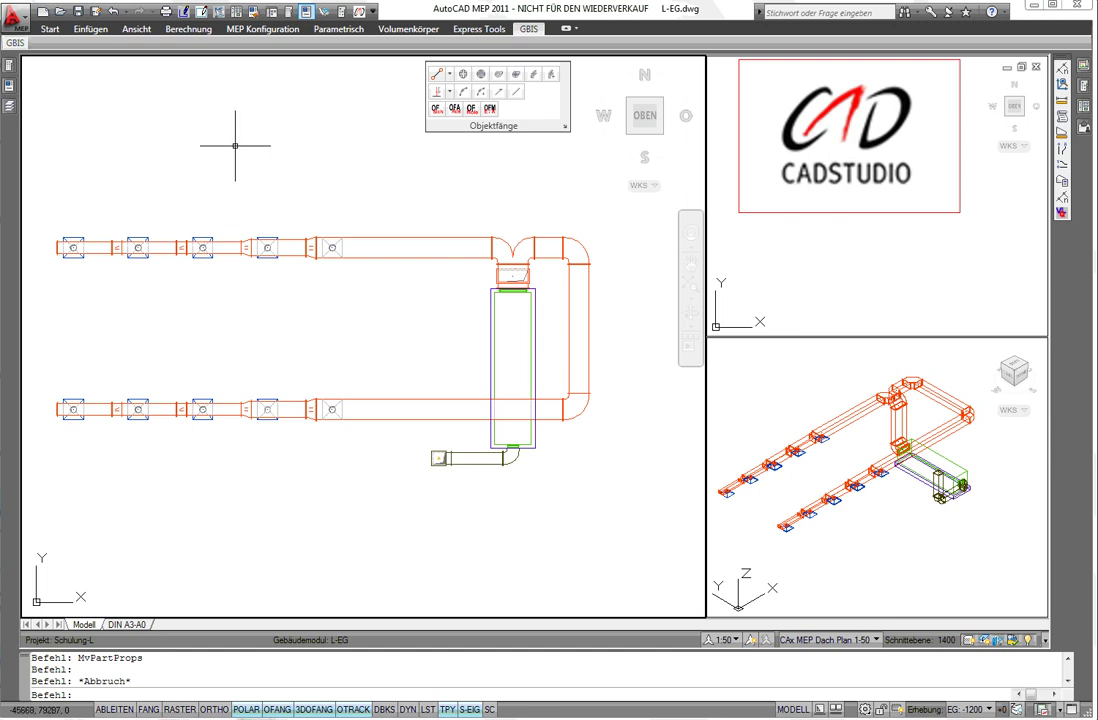
Select all similar supply-air terminals and set their Volumenstrom to 450 m3/h per outlet.
click(75, 254)
right_click(125, 152)
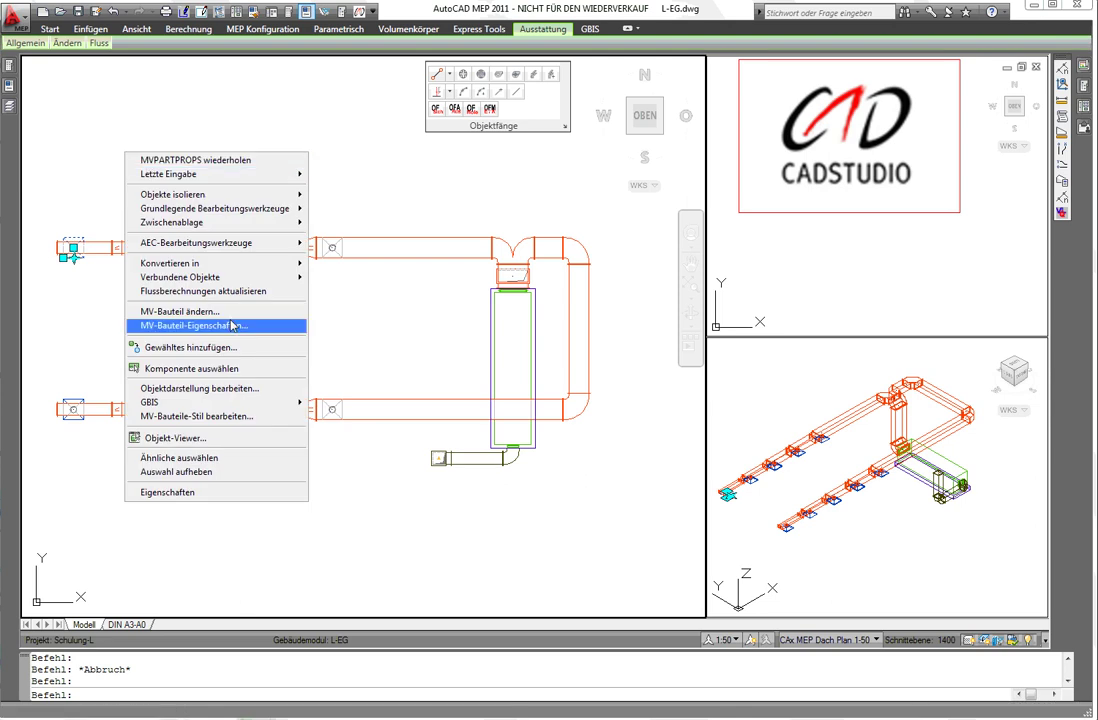
click(228, 457)
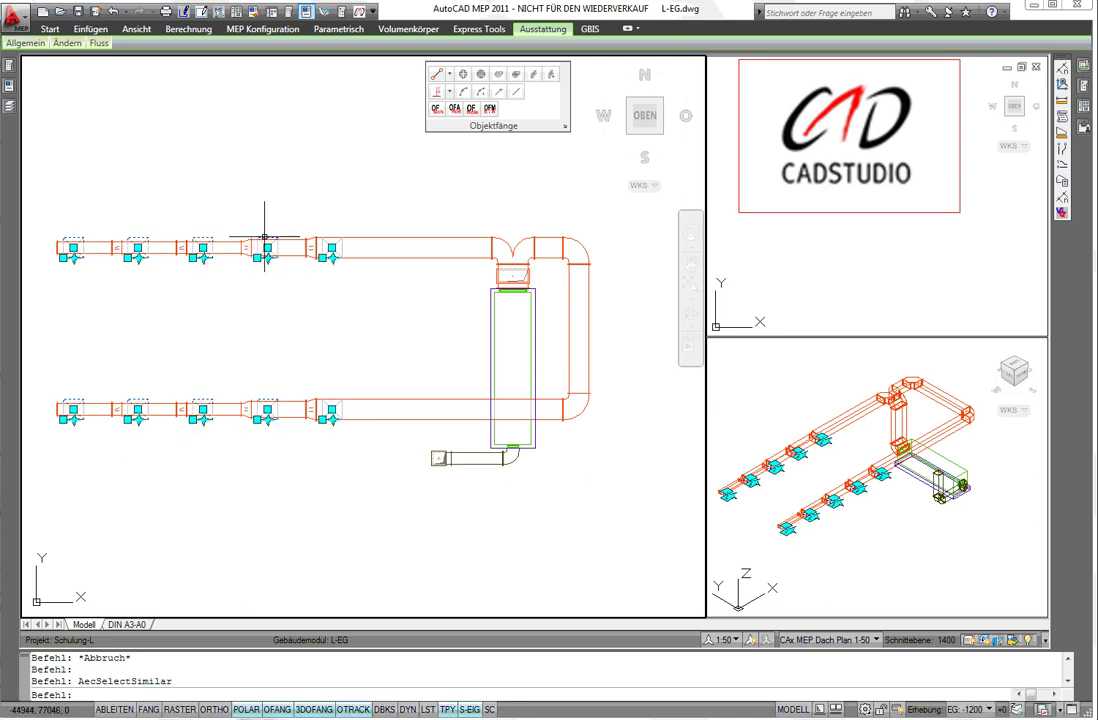
right_click(217, 136)
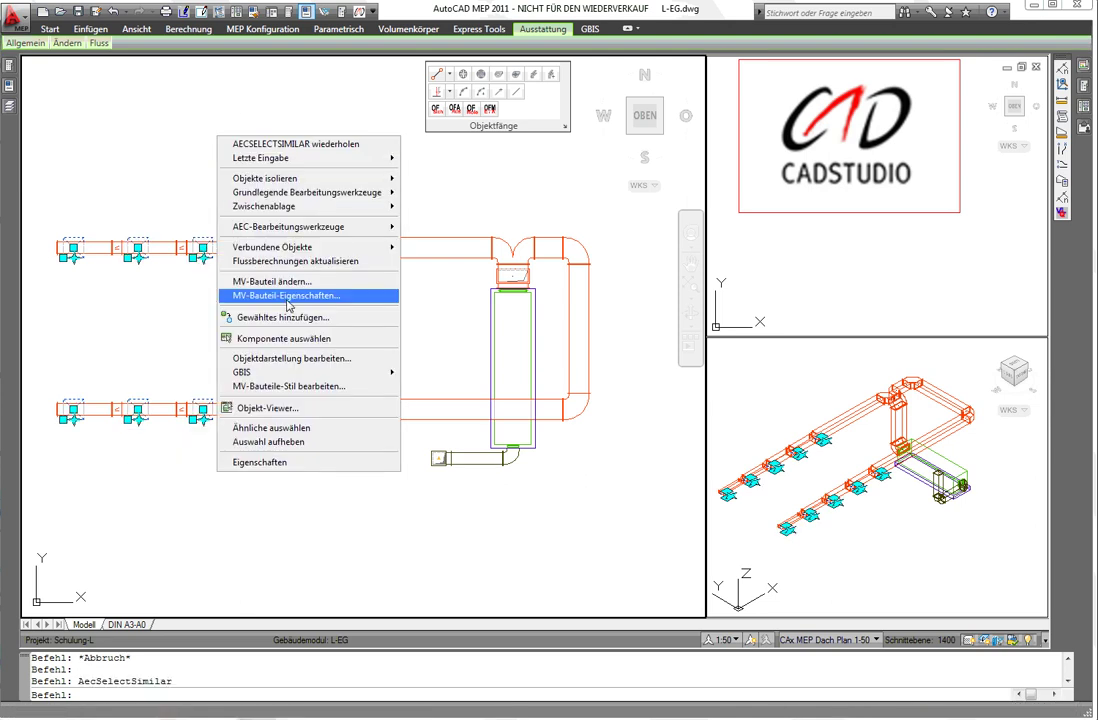
click(289, 297)
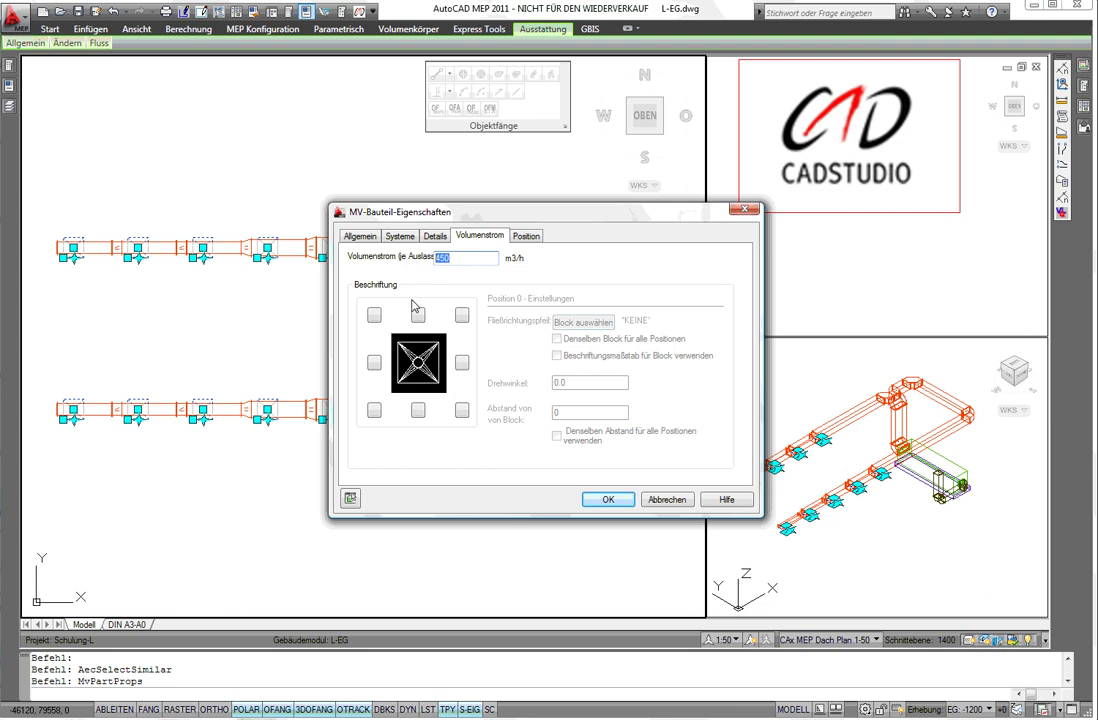
click(466, 261)
click(607, 499)
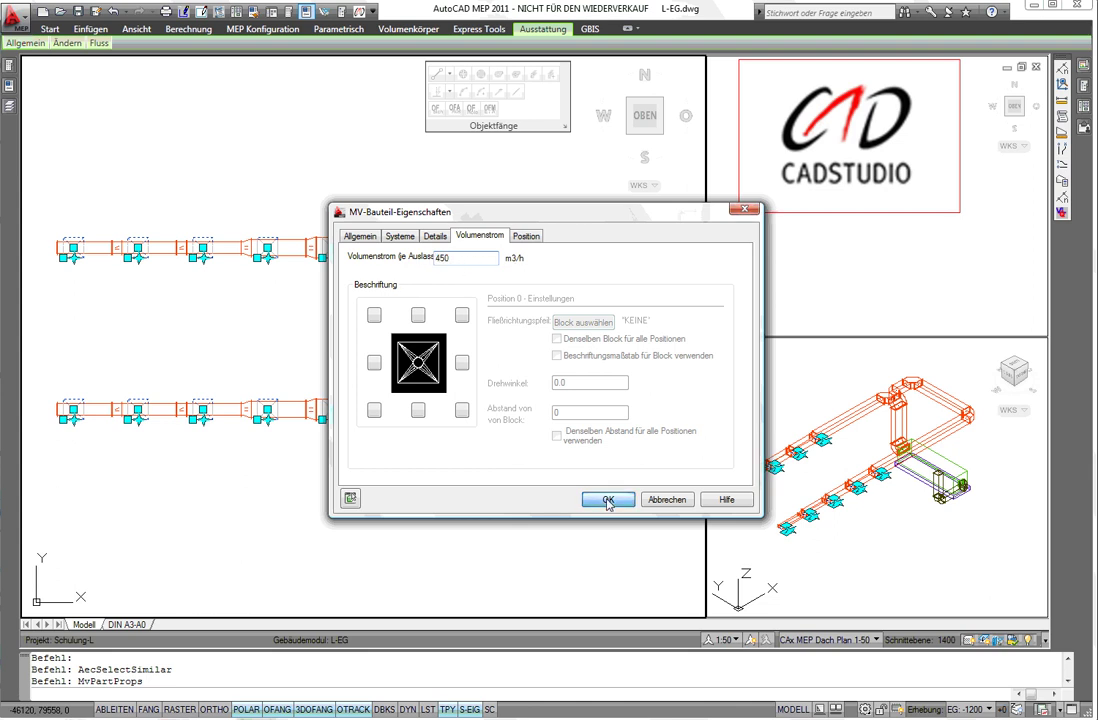
Apply GBIS 'SC-Volumenstrom aus MEP übernehmen' to all similar diffusers, then deselect them.
click(83, 258)
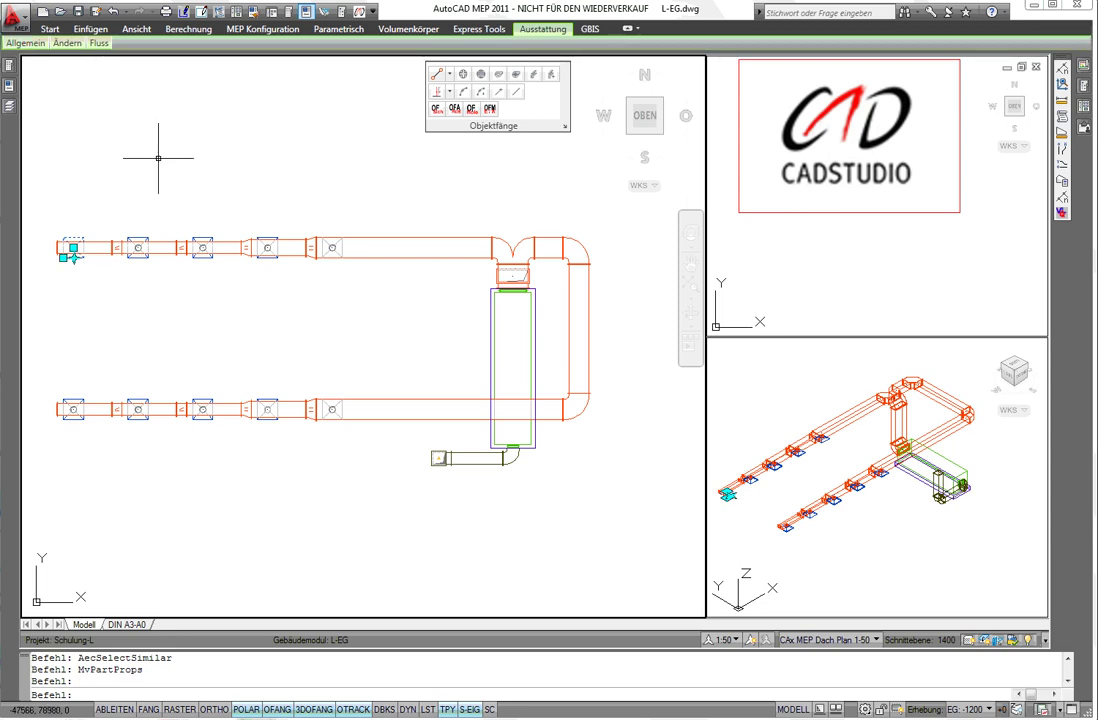
right_click(159, 156)
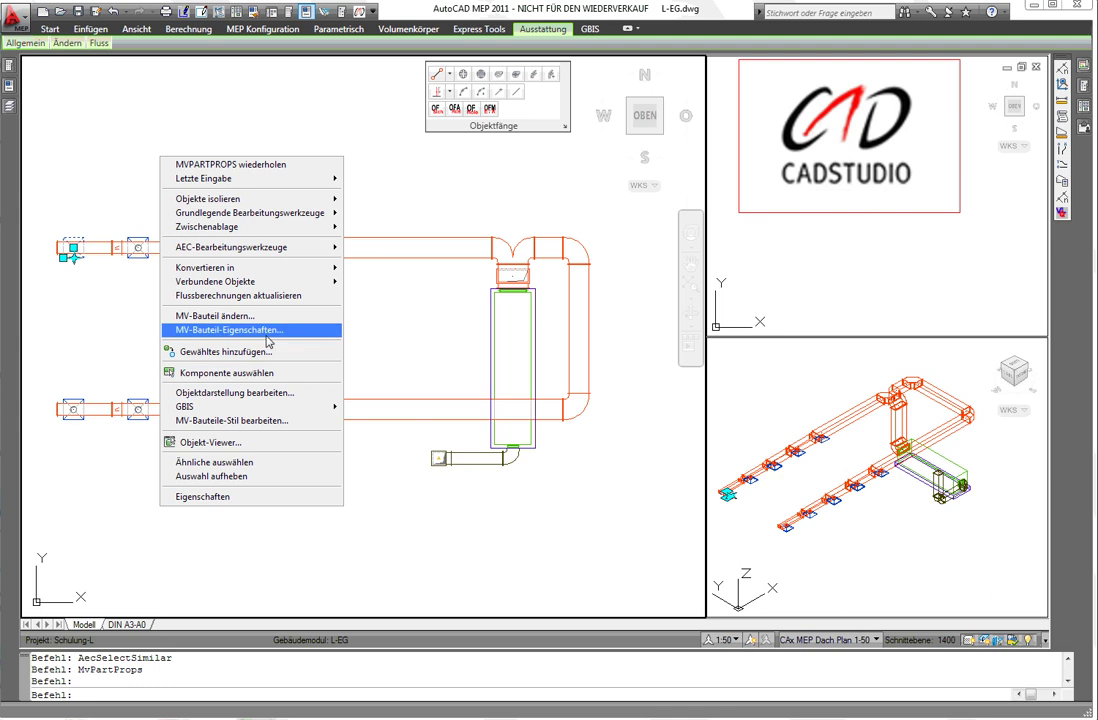
click(253, 466)
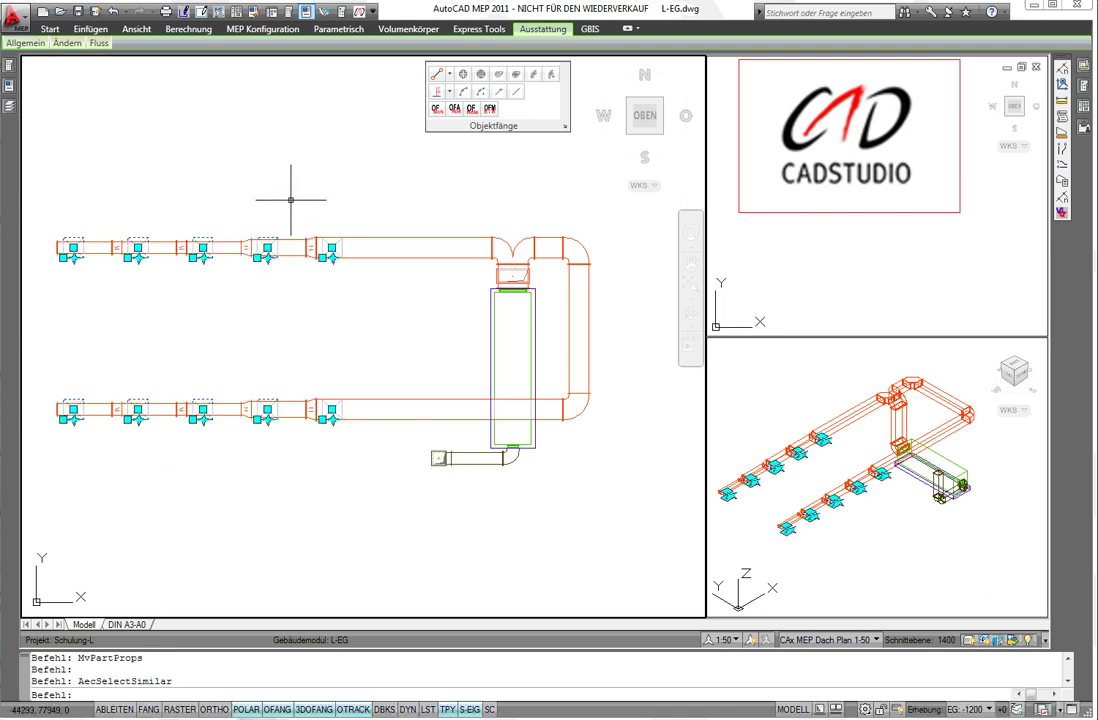
right_click(292, 202)
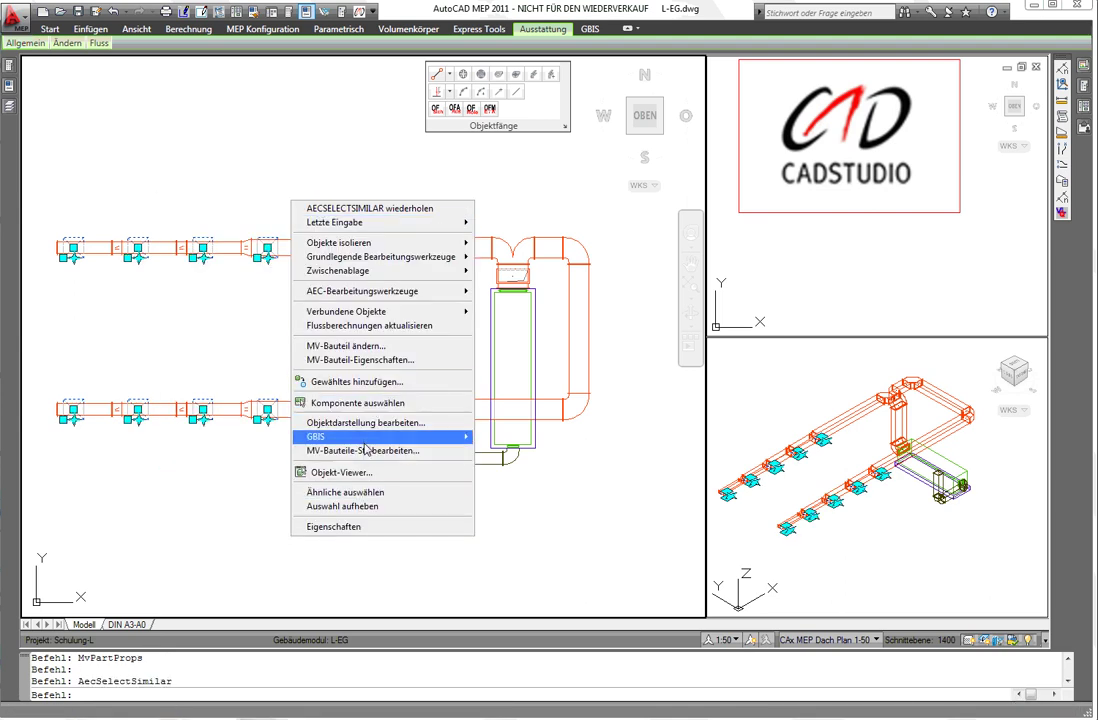
mouse_move(380, 436)
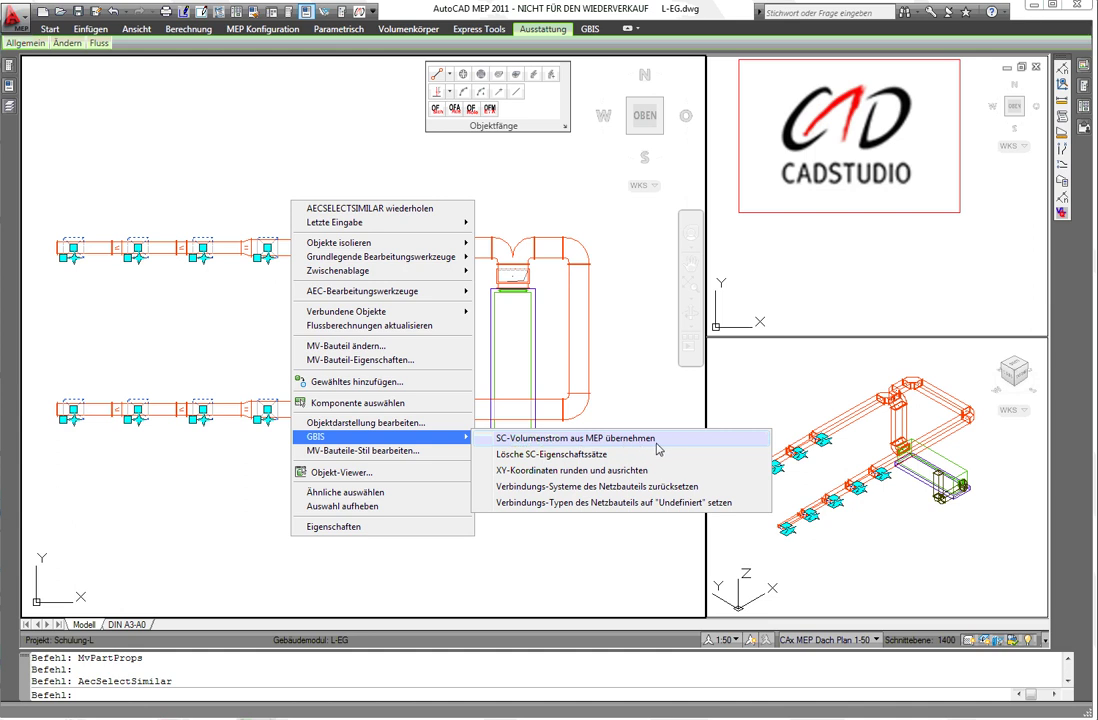
click(670, 448)
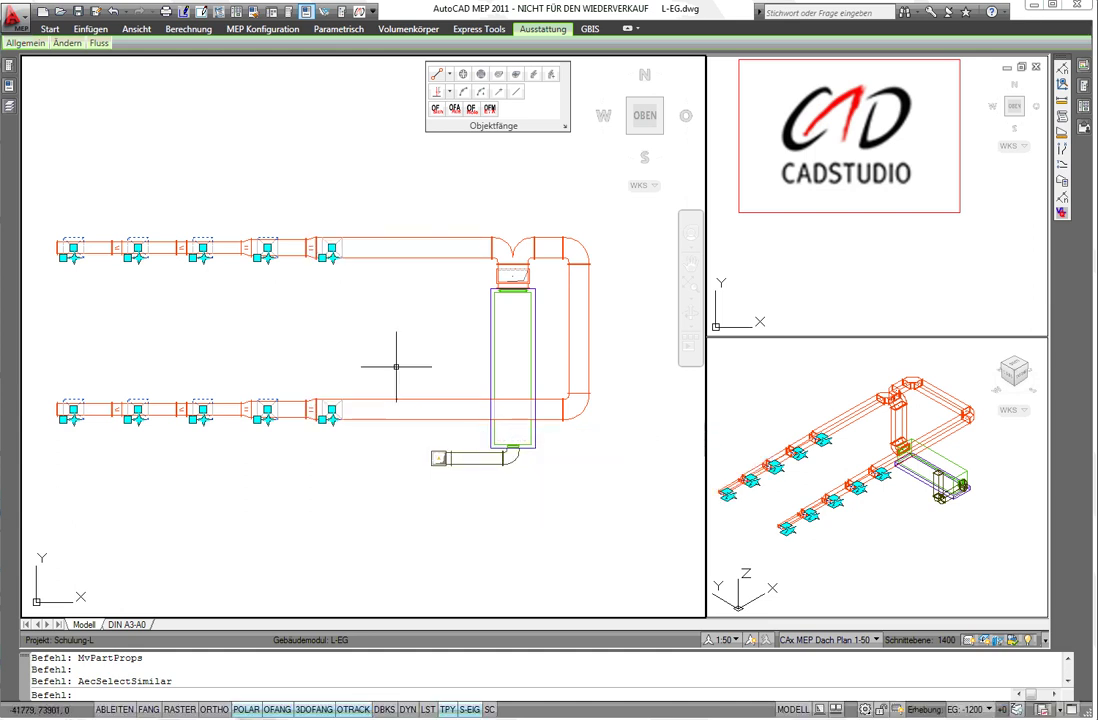
key(Escape)
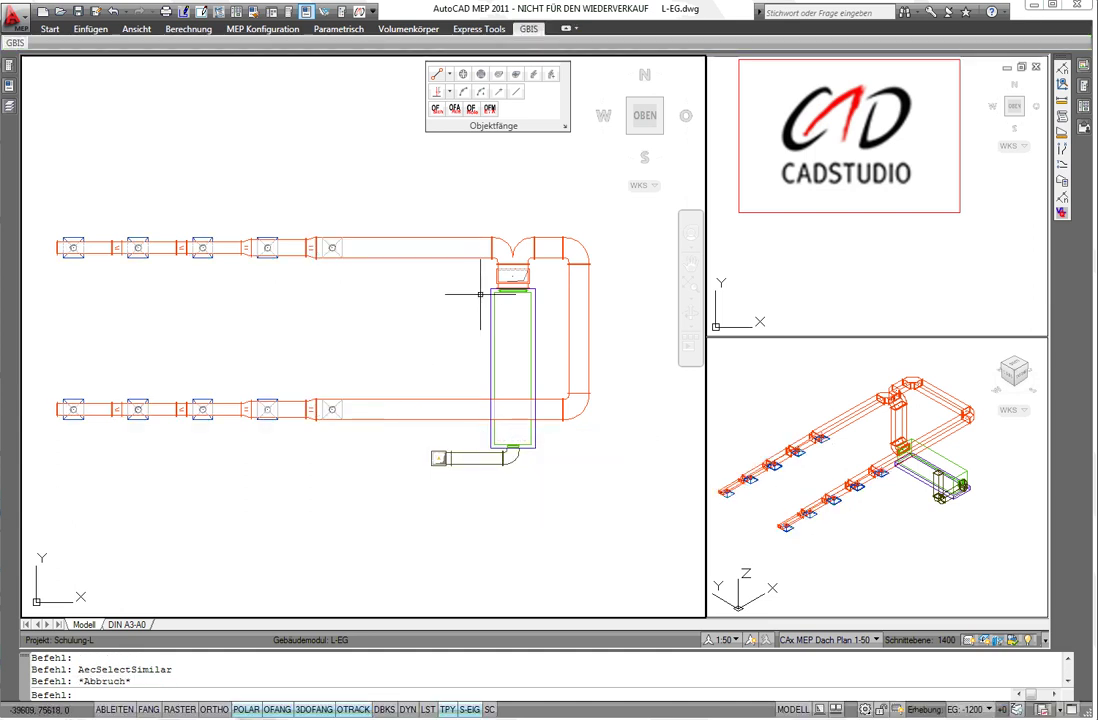
Set Größe sperren to Ja for the three 300×750 riser duct pieces.
click(898, 400)
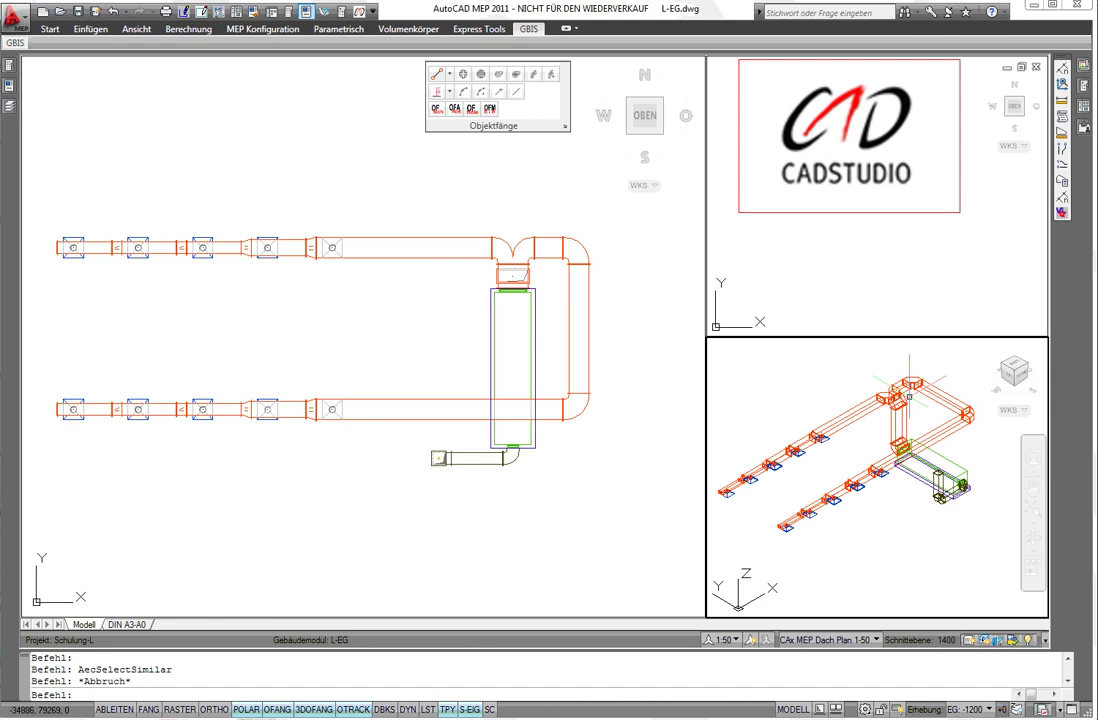
click(765, 355)
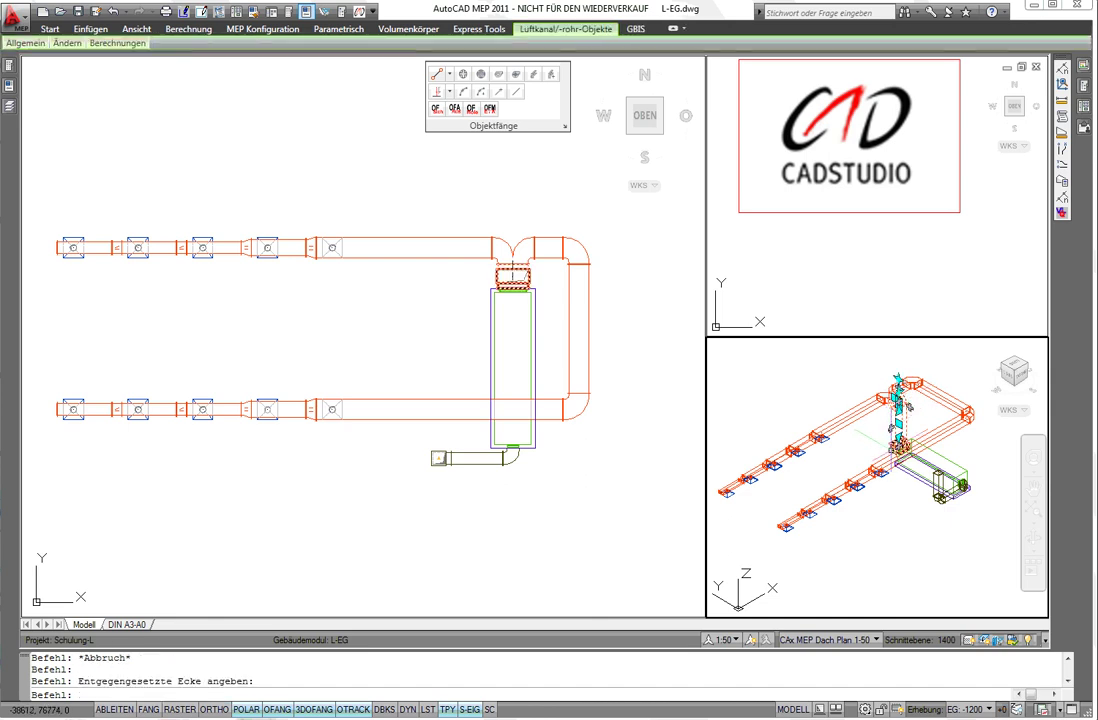
click(880, 435)
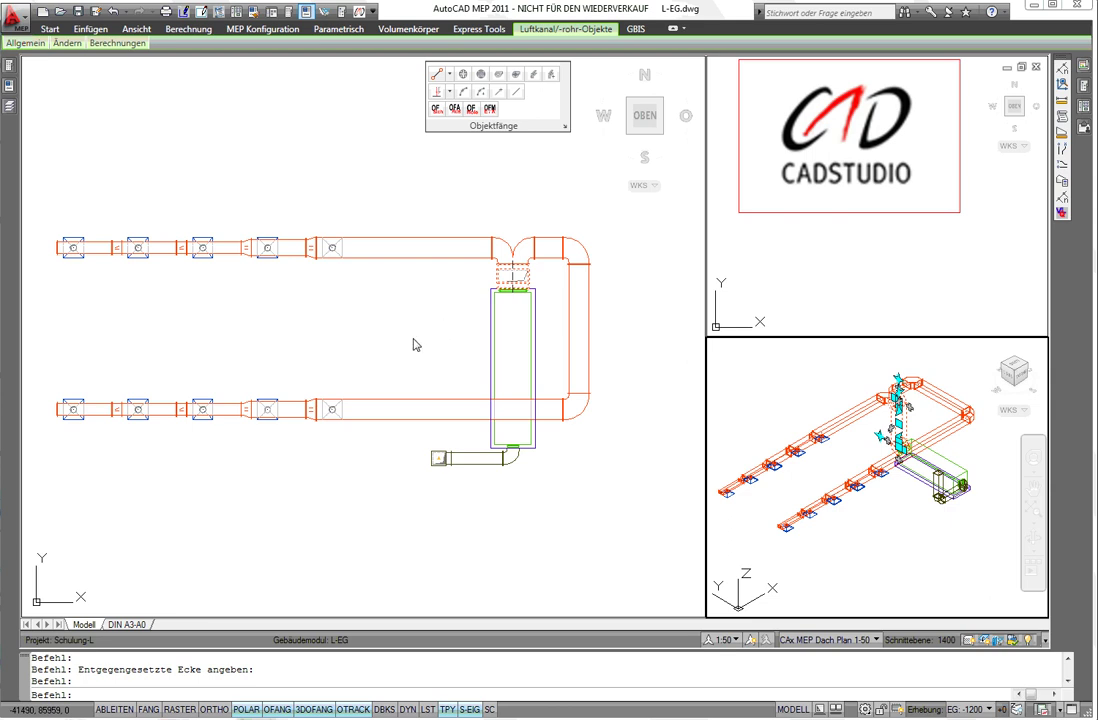
click(296, 172)
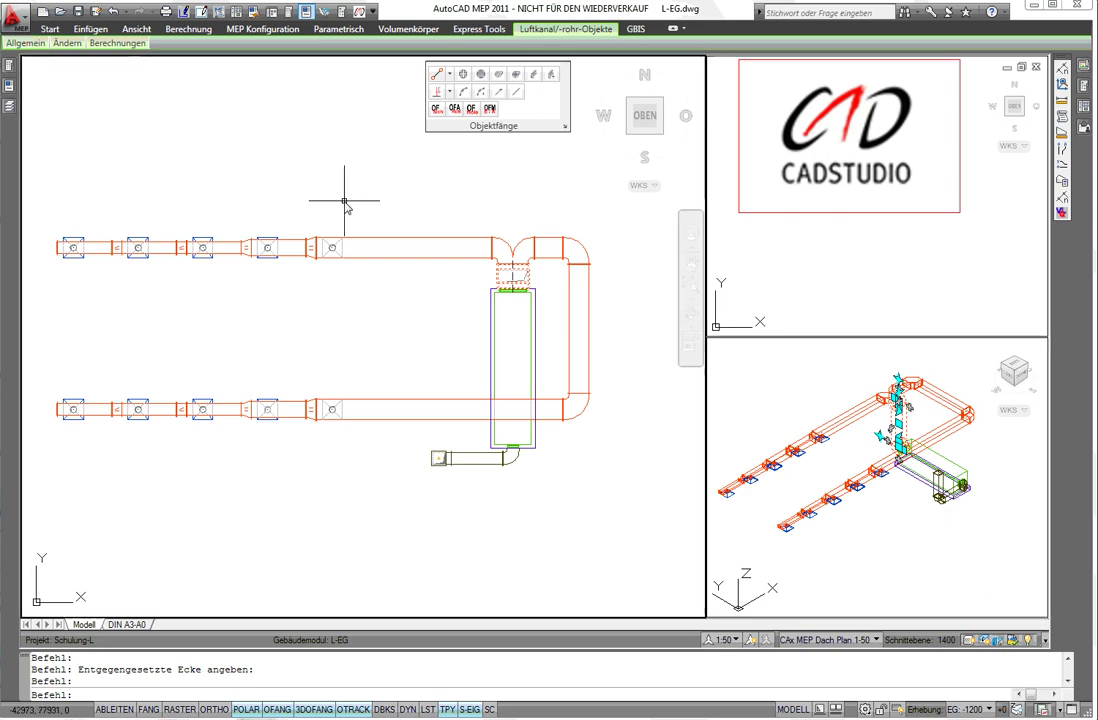
click(10, 86)
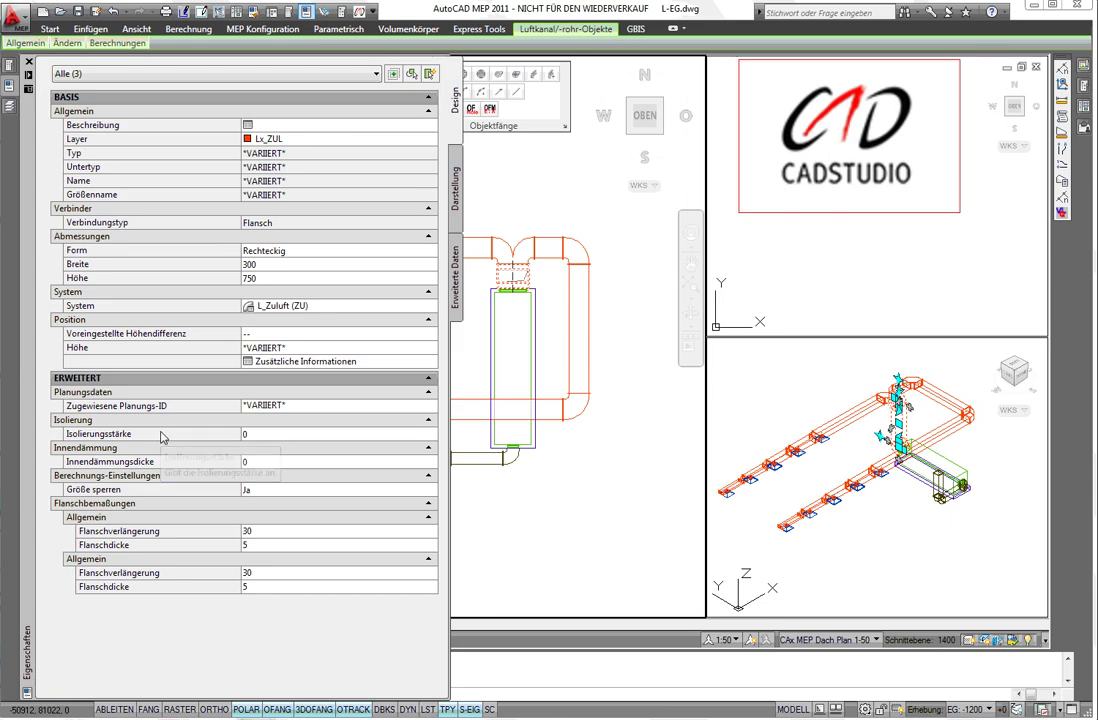
click(333, 490)
click(328, 505)
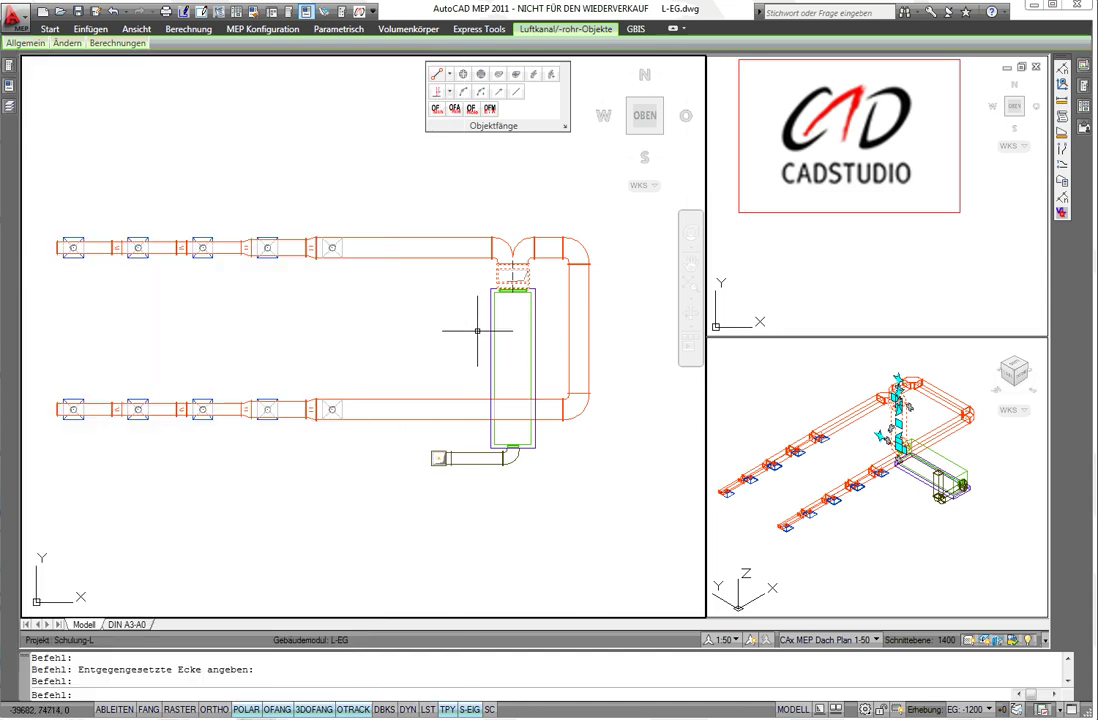
key(Escape)
key(Escape)
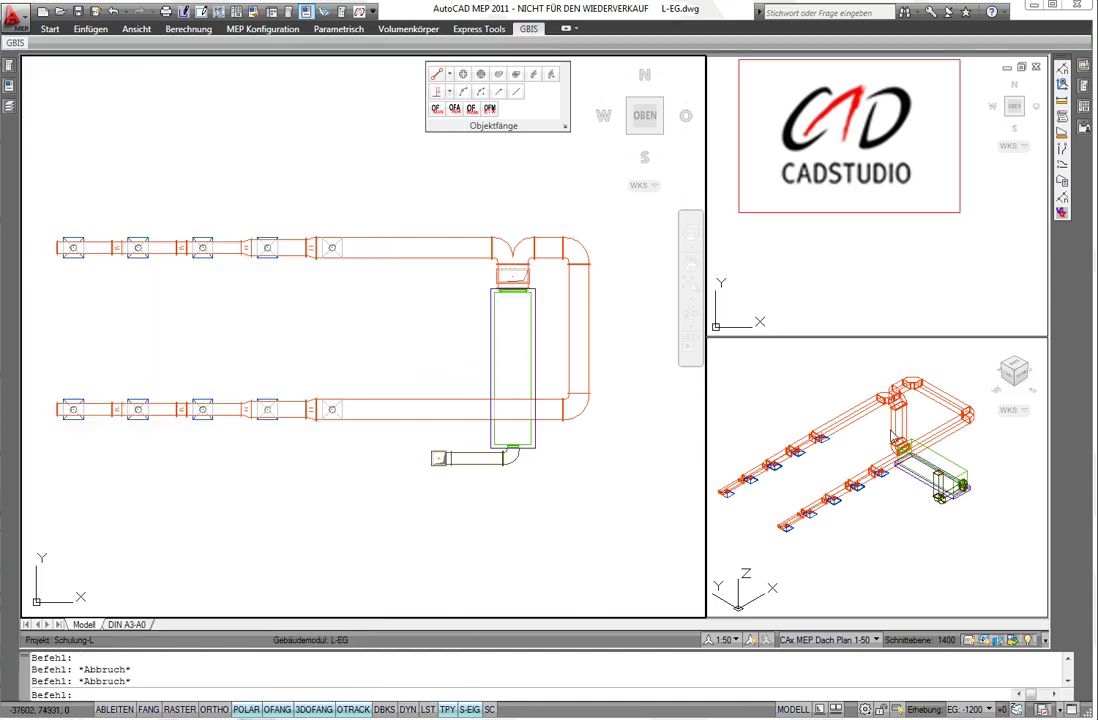
Select the riser duct in the zoomed 3D view.
click(785, 372)
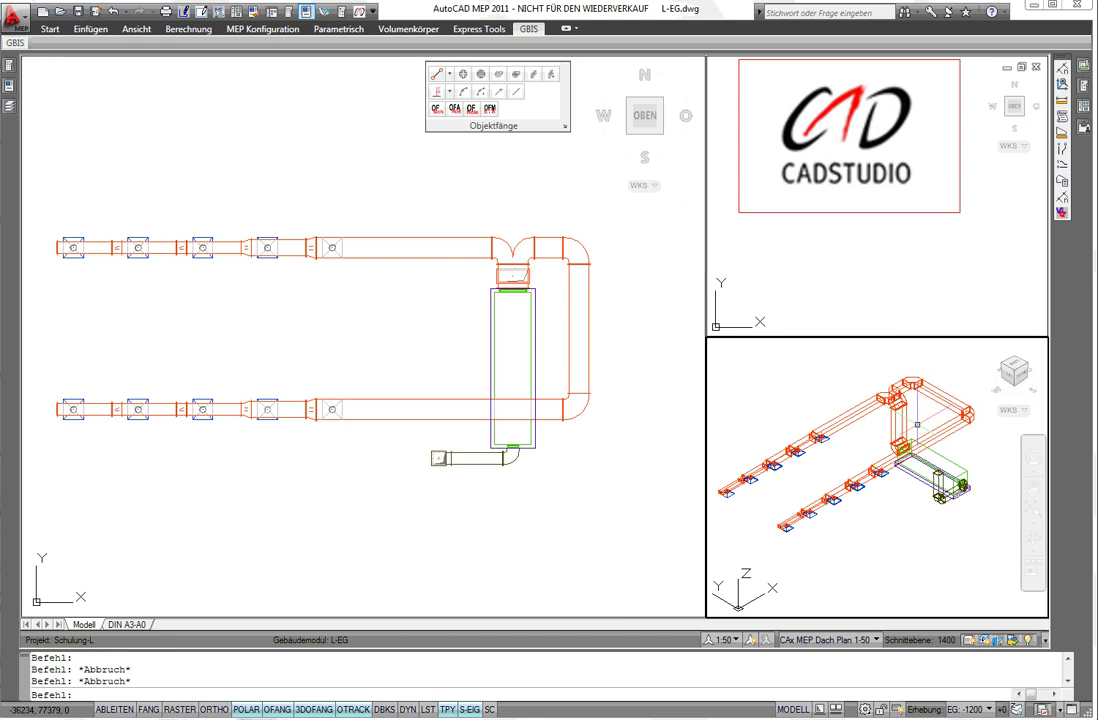
scroll(917, 424, up, 4)
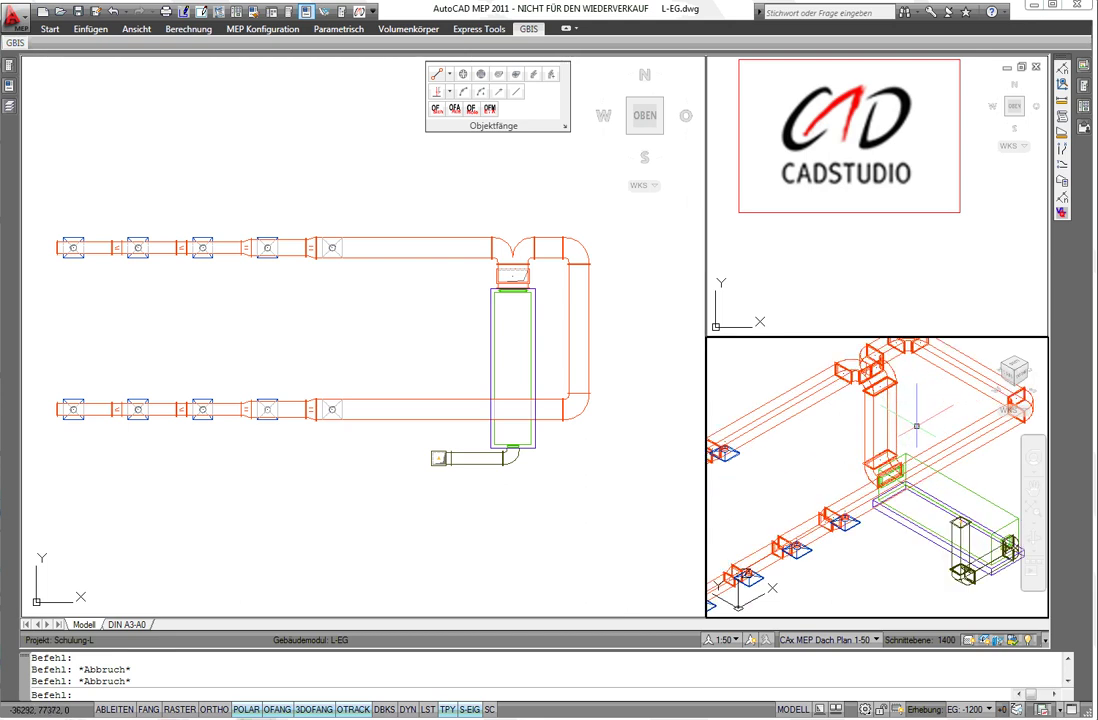
click(555, 298)
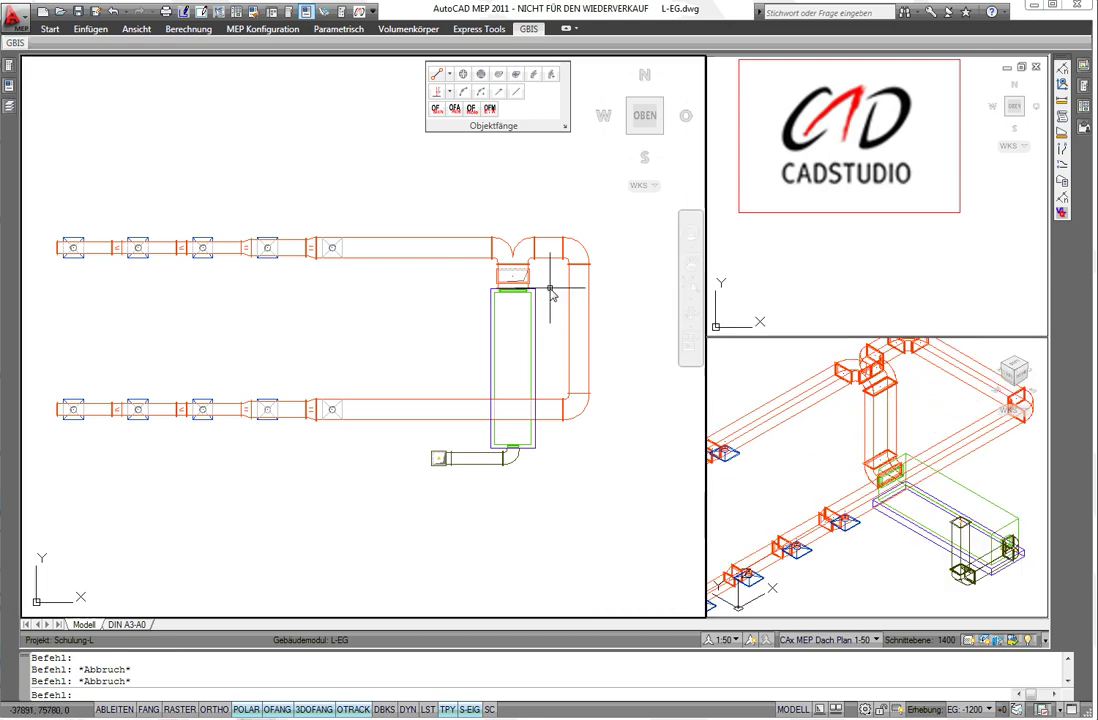
click(535, 279)
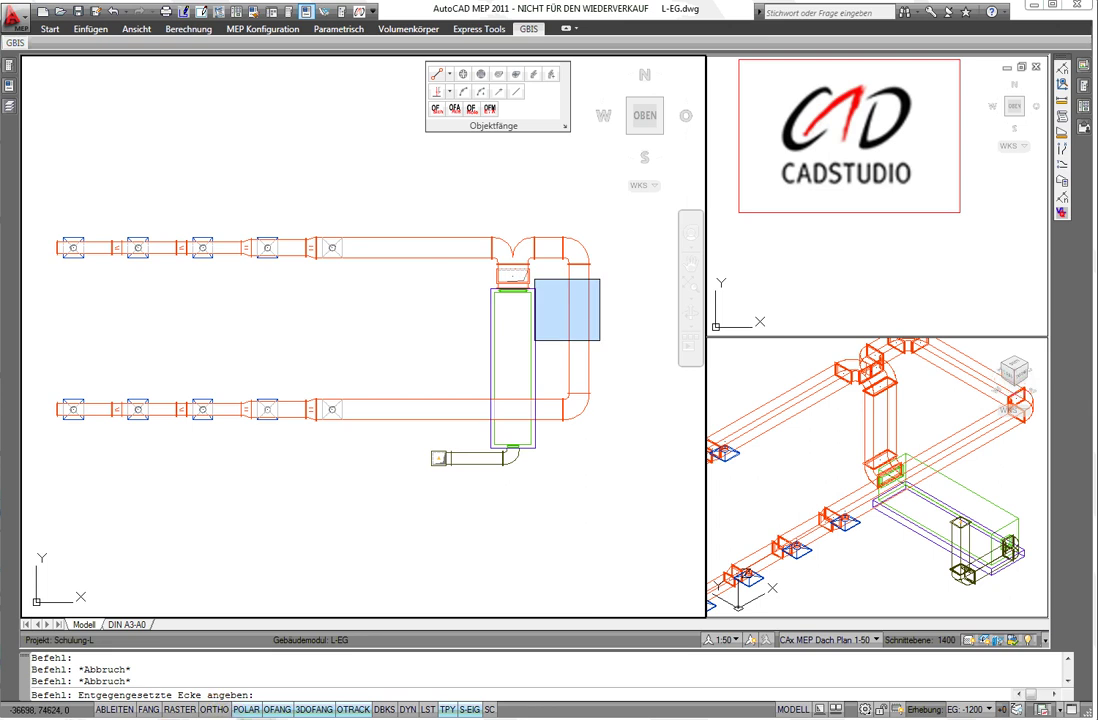
click(600, 340)
click(790, 350)
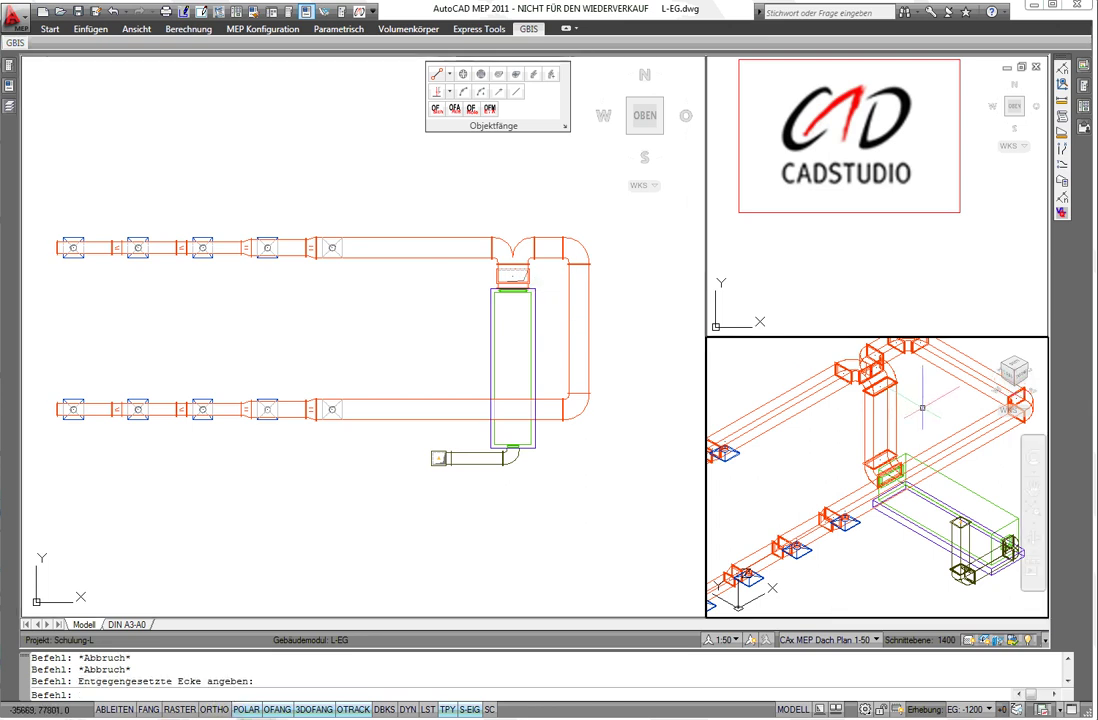
click(790, 350)
click(780, 355)
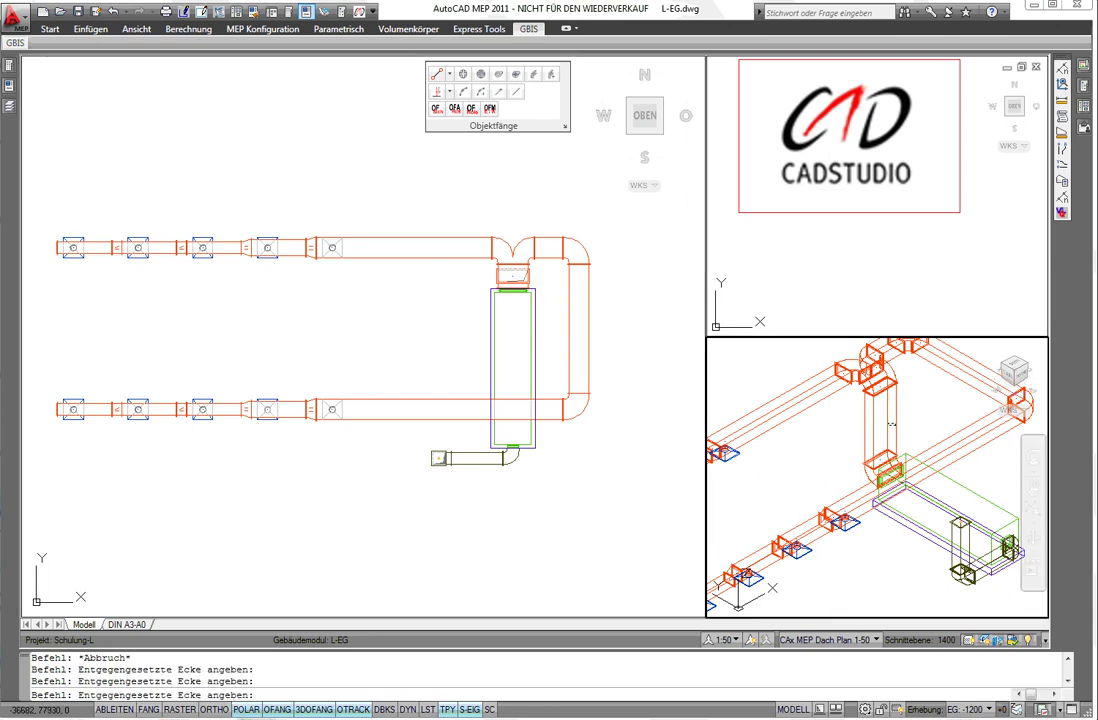
scroll(780, 355, down, 4)
click(775, 350)
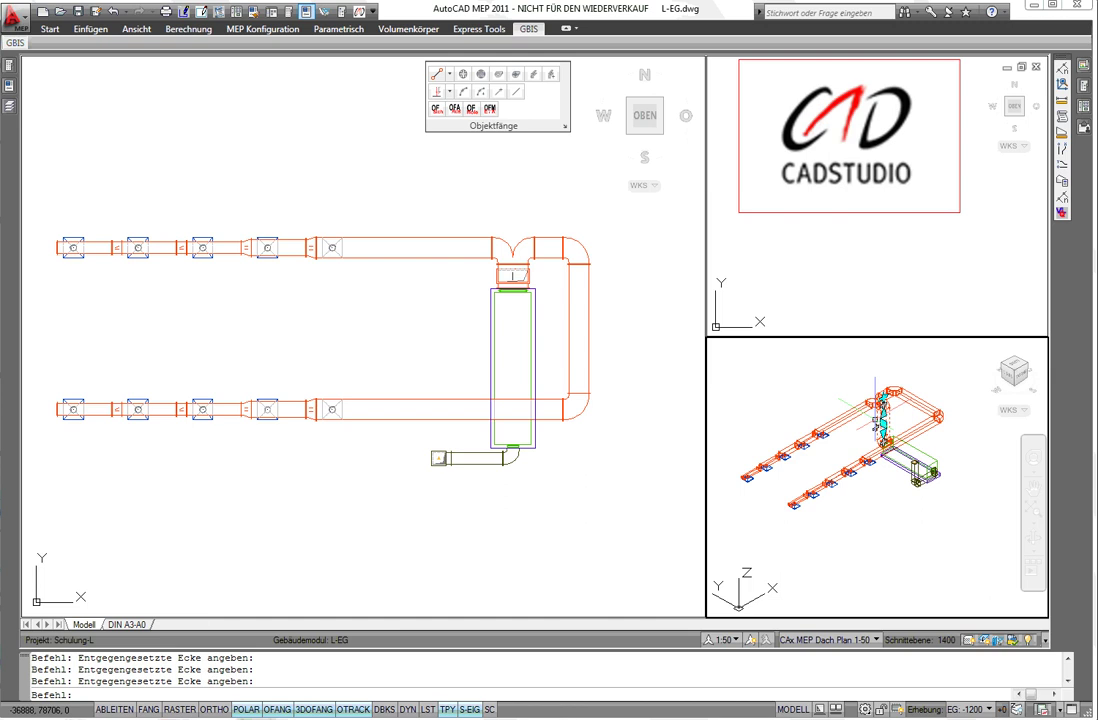
Define the riser via GBIS as the Zuluft duct network root.
right_click(735, 362)
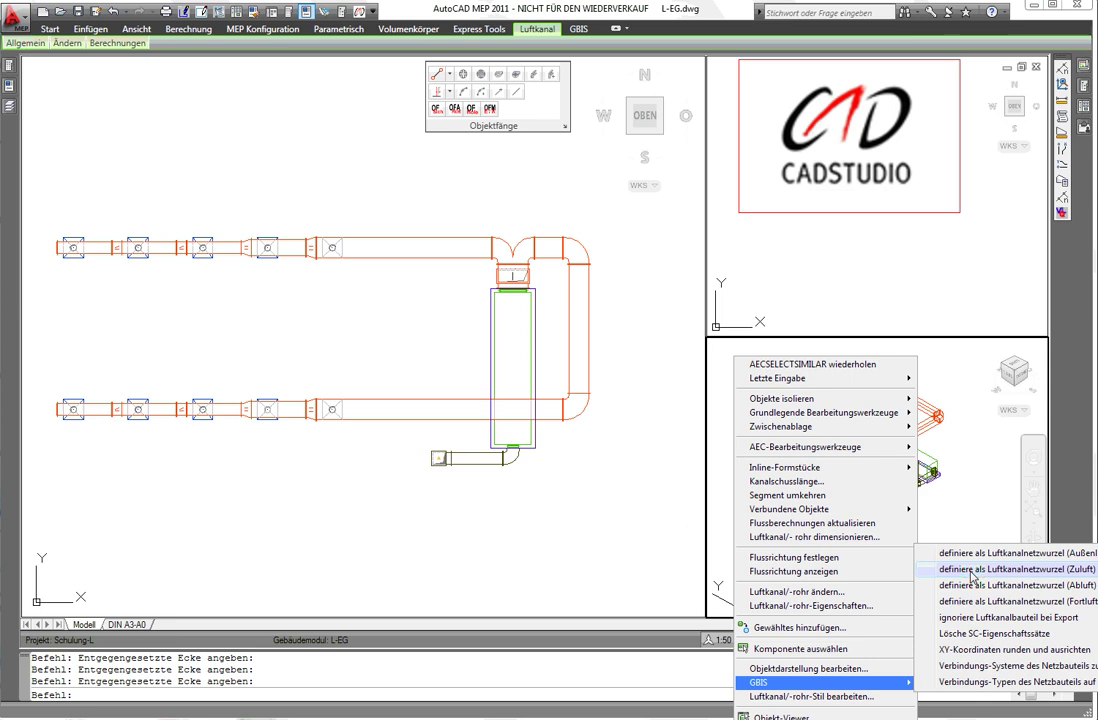
click(971, 569)
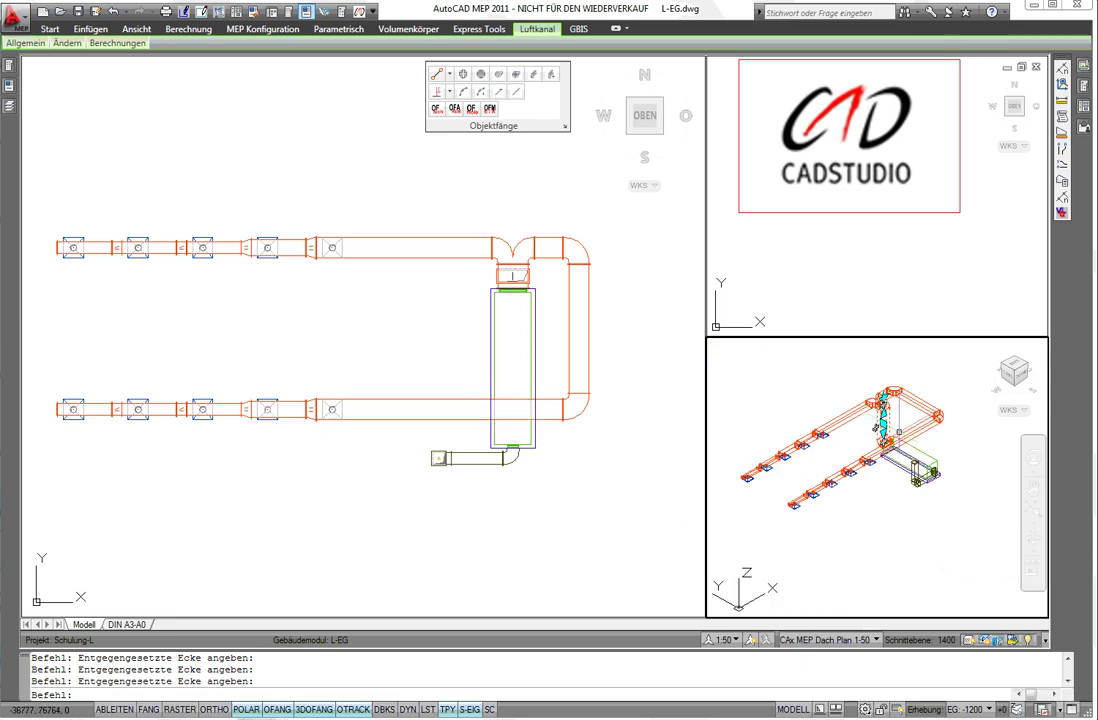
key(Escape)
scroll(888, 460, up, 2)
scroll(888, 460, up, 2)
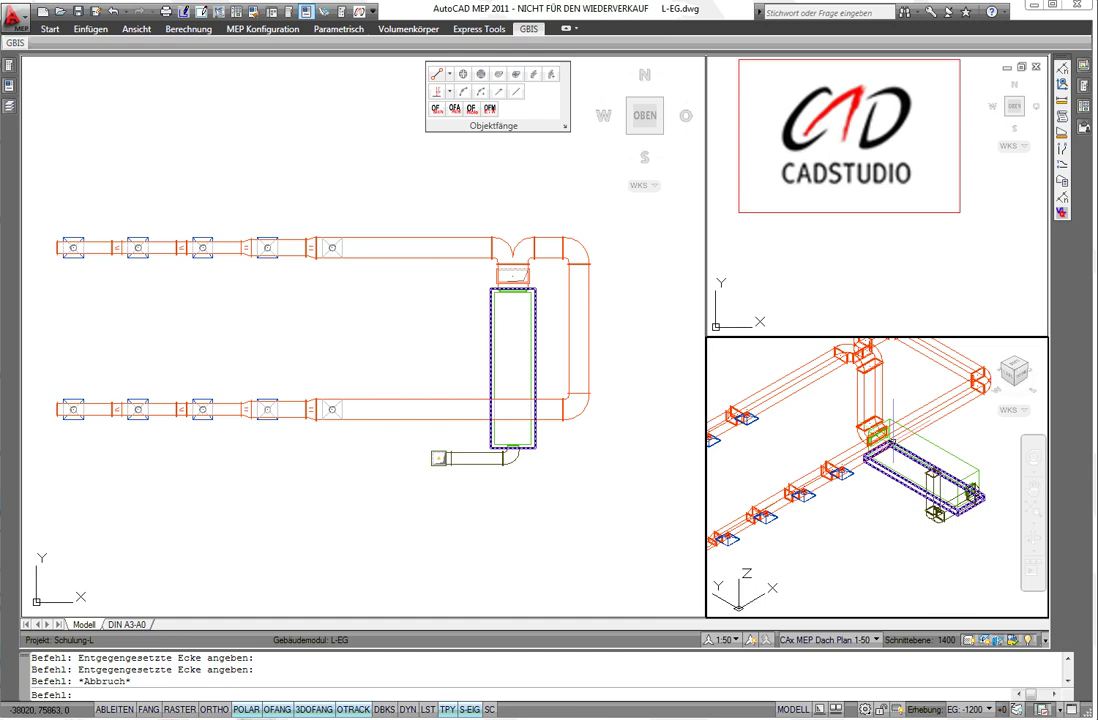
Flag the branch-to-main fitting with GBIS 'ignoriere Luftkanalbauteil bei Export'.
scroll(893, 437, up, 2)
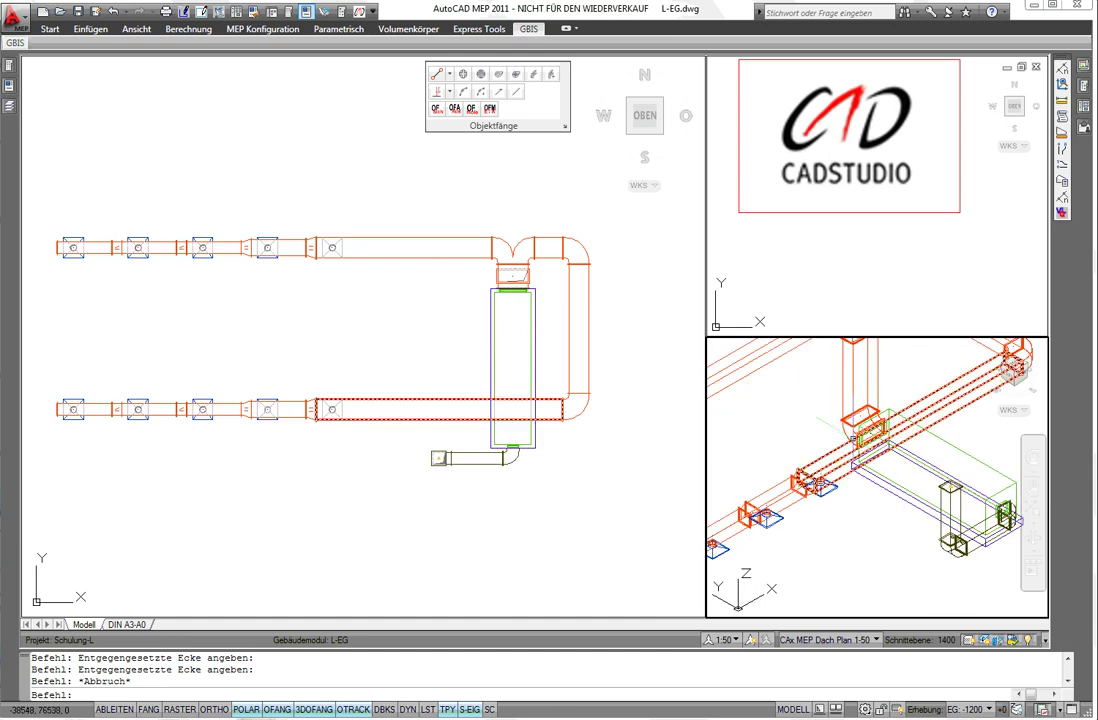
click(845, 418)
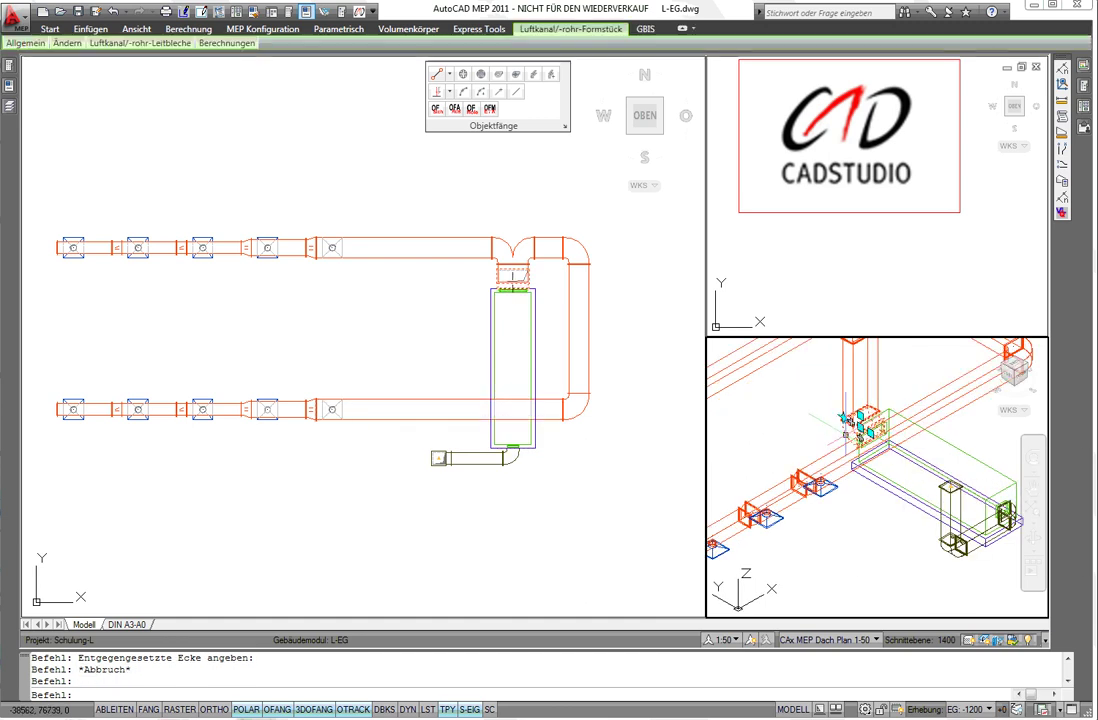
right_click(783, 397)
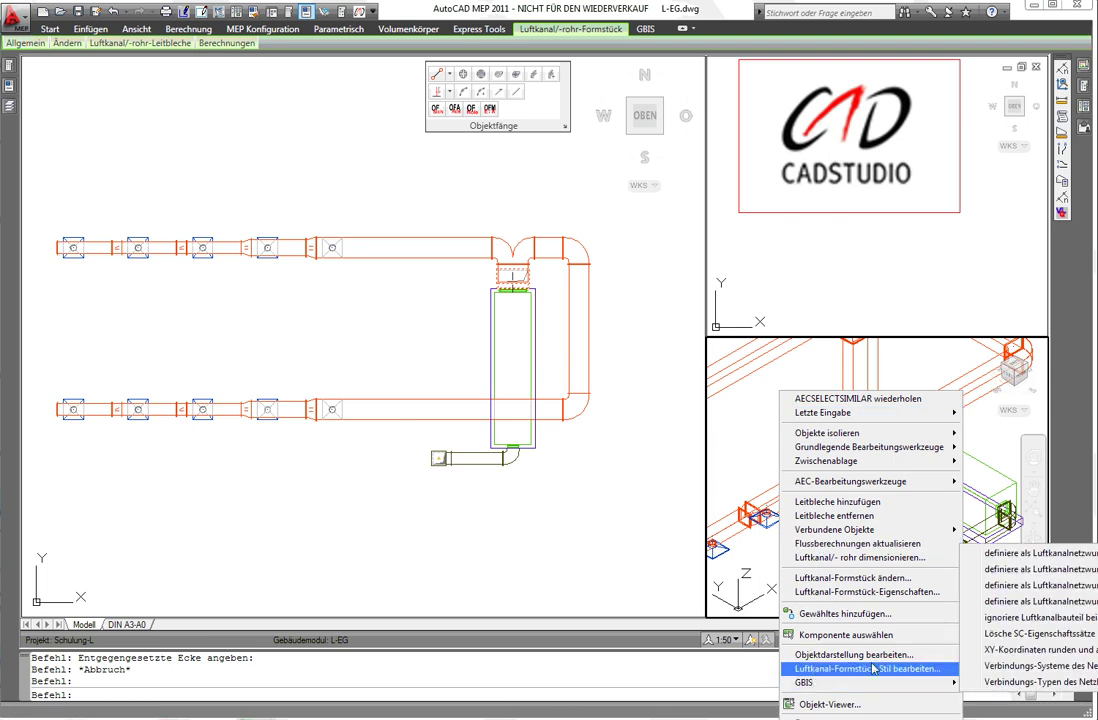
right_click(557, 200)
mouse_move(804, 682)
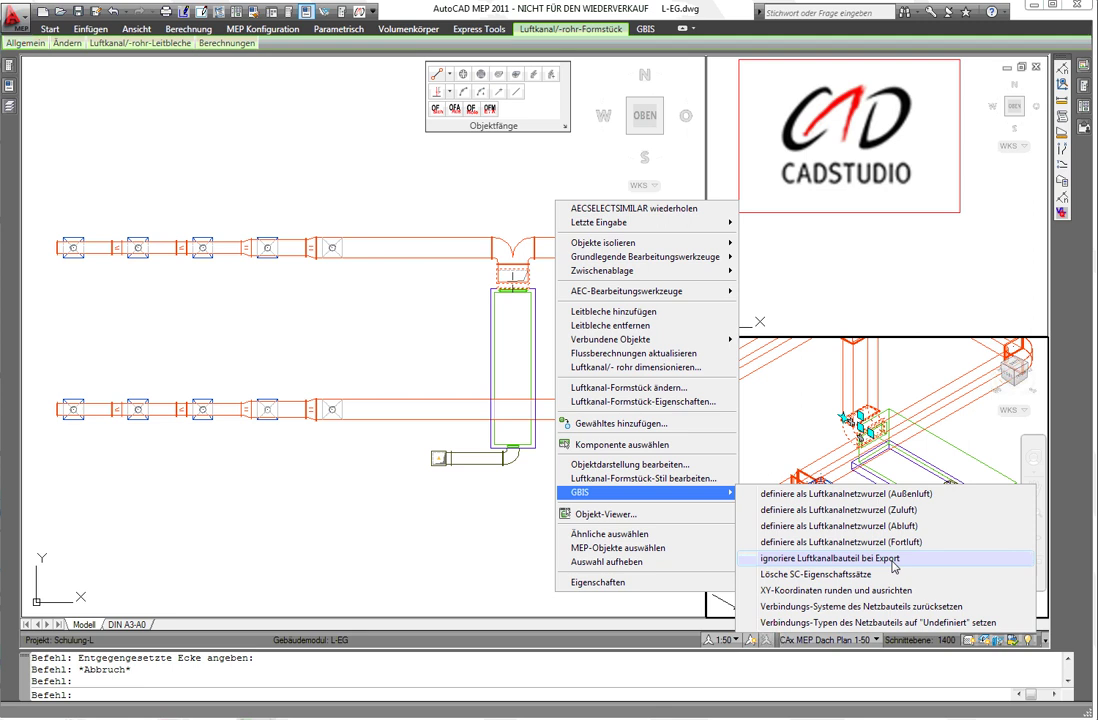
click(895, 567)
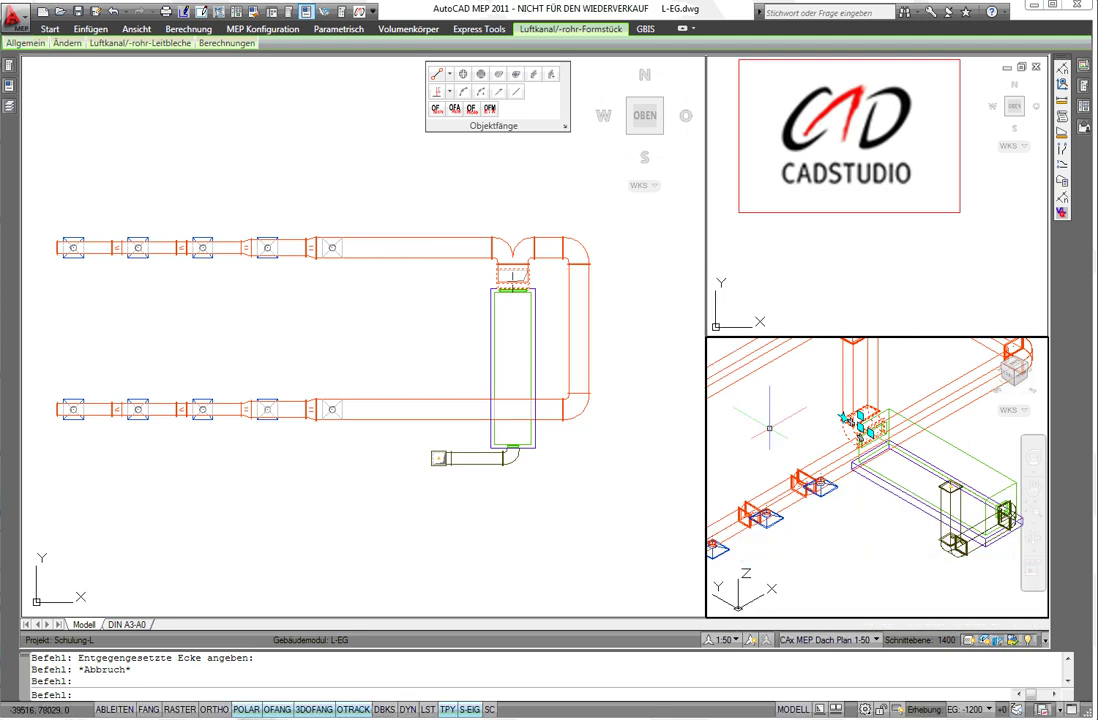
click(666, 390)
key(Escape)
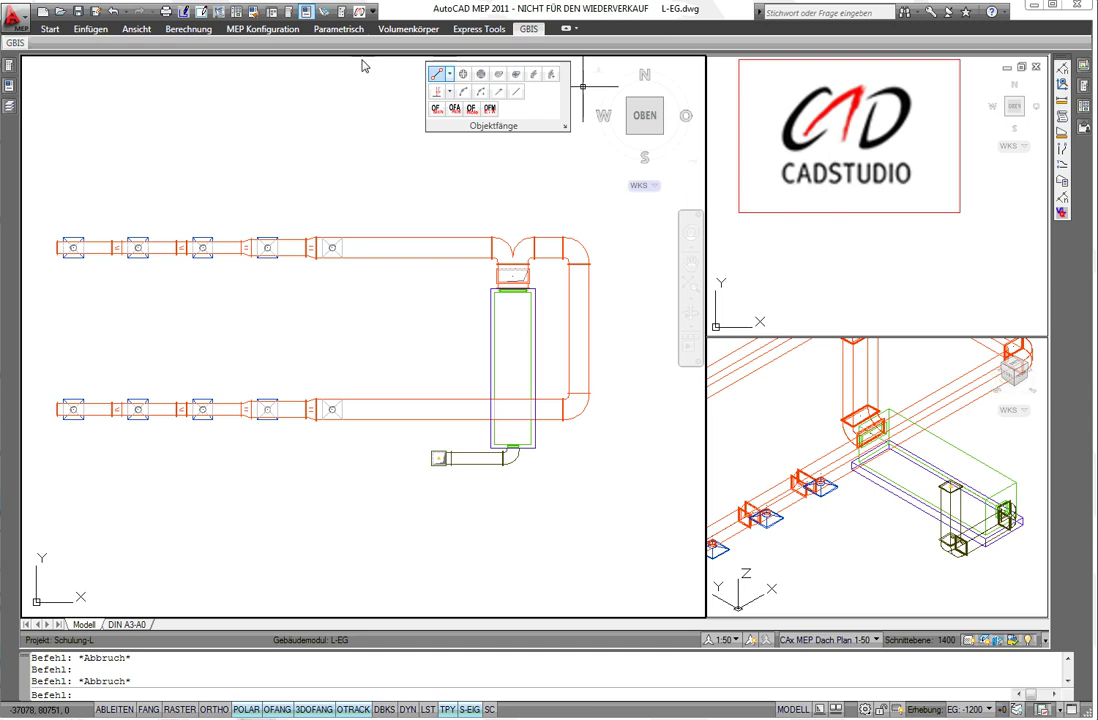
Export the single floor's ventilation network via GBIS to DYLKA000.GBS and close the report.
click(16, 43)
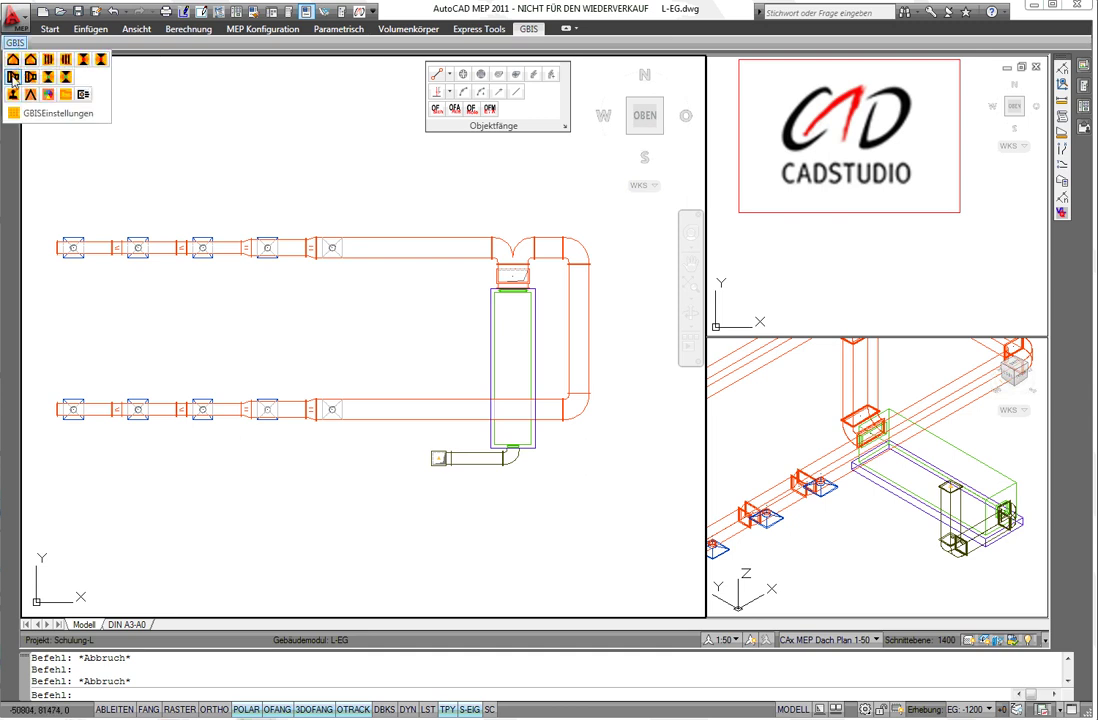
click(13, 61)
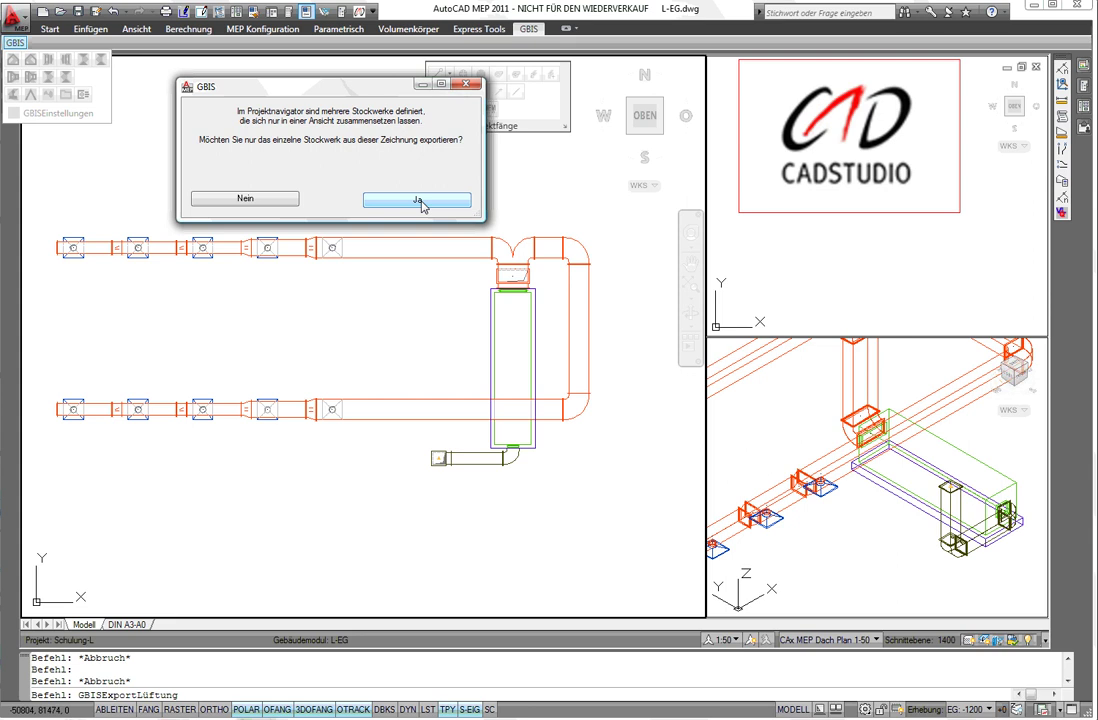
click(422, 203)
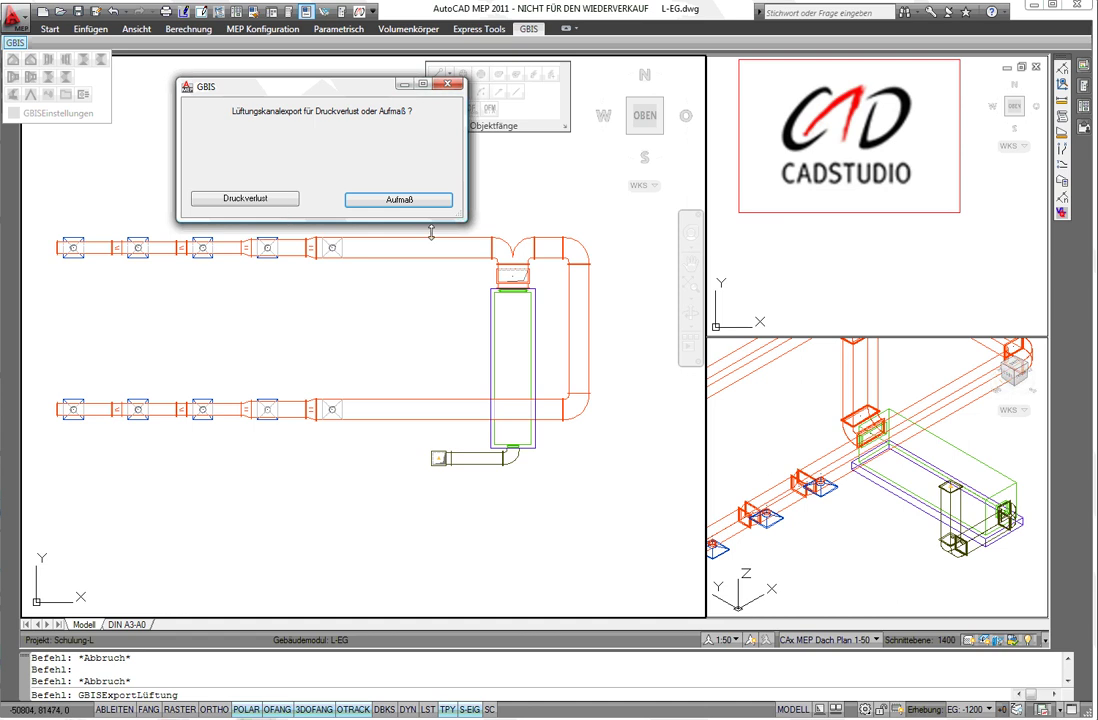
click(267, 199)
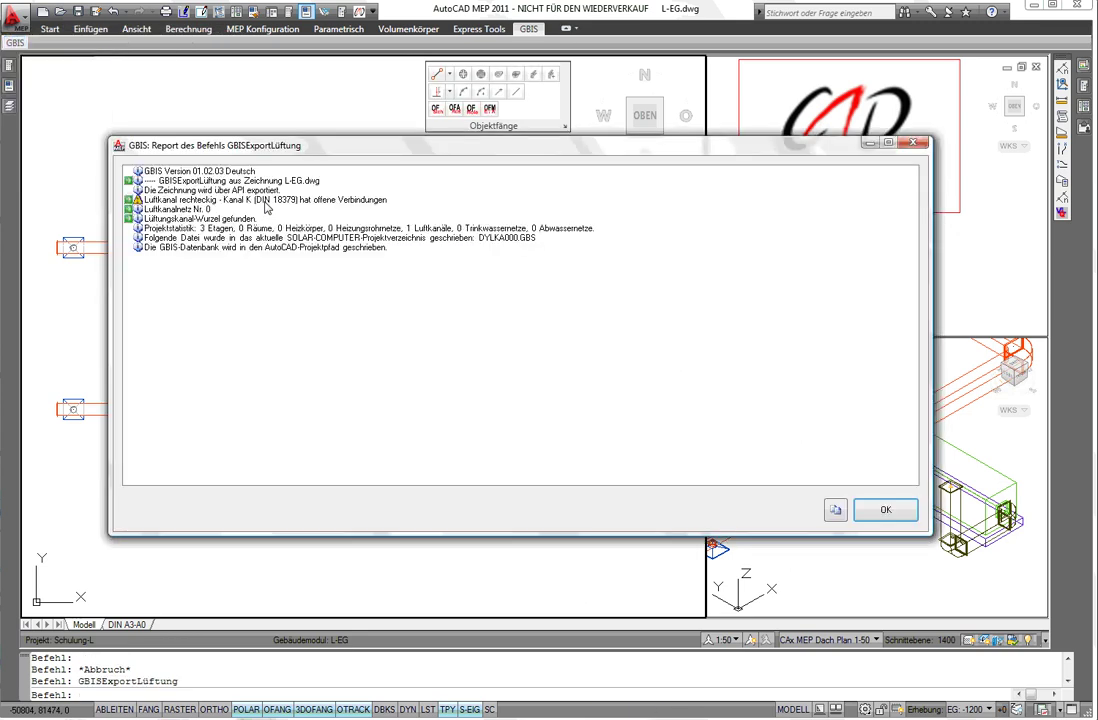
click(884, 512)
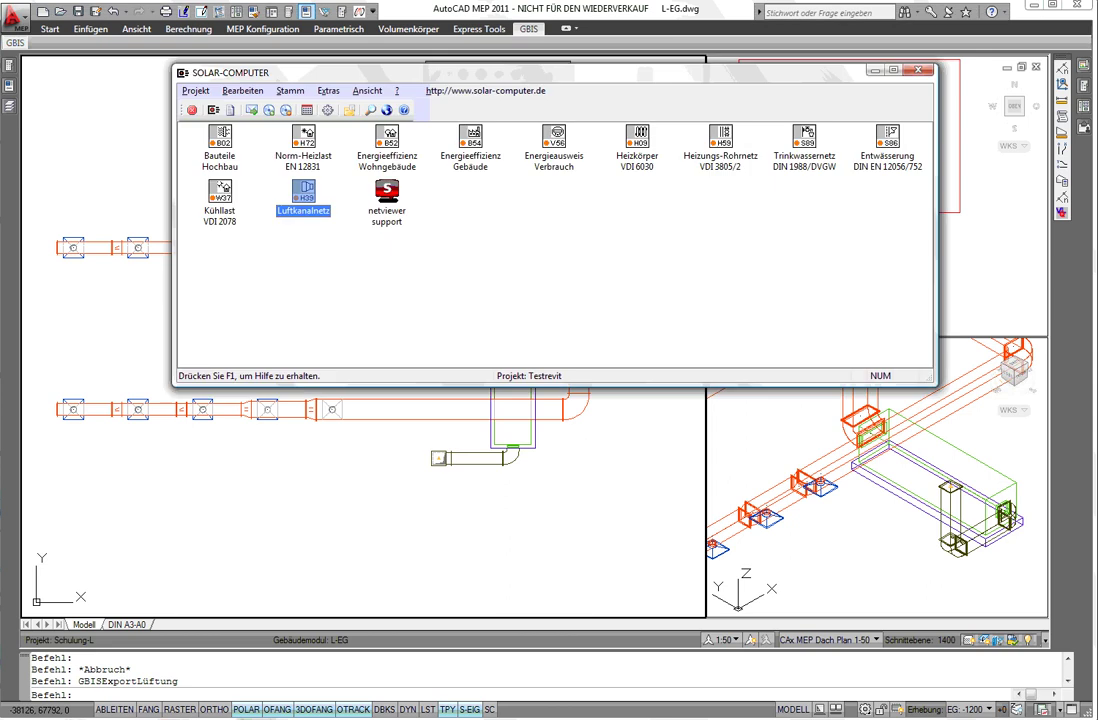
Launch Luftkanalnetz H39 and transfer the GBIS network in as system A1 Lüftungsnetz 0.
double_click(306, 194)
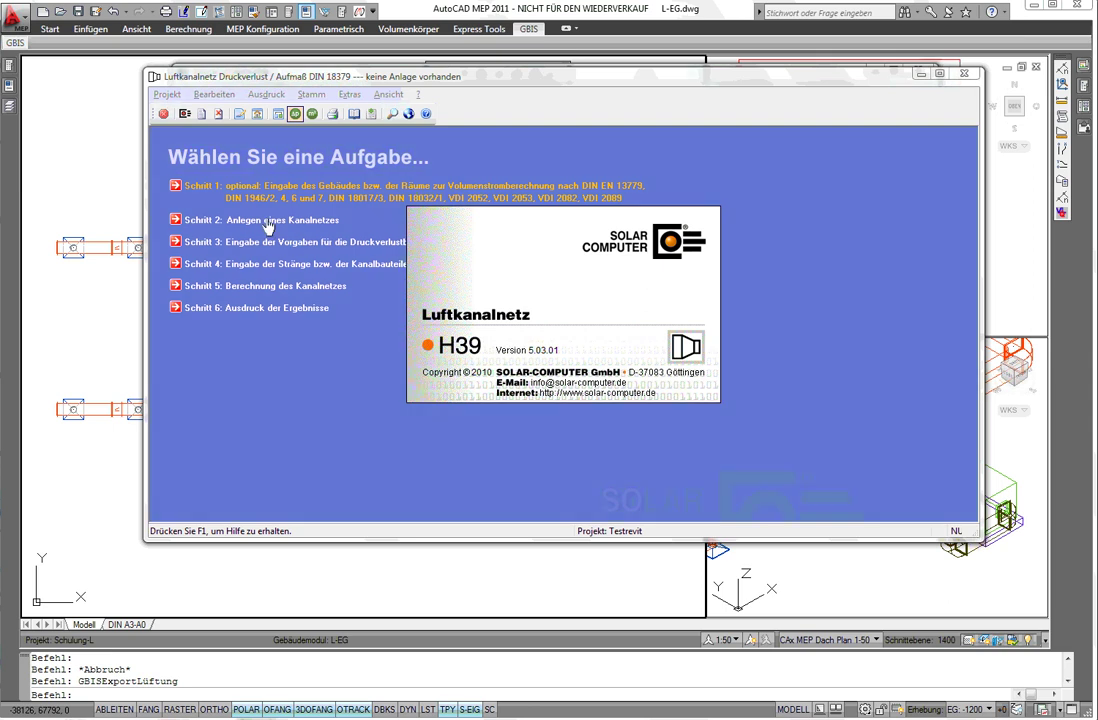
click(228, 221)
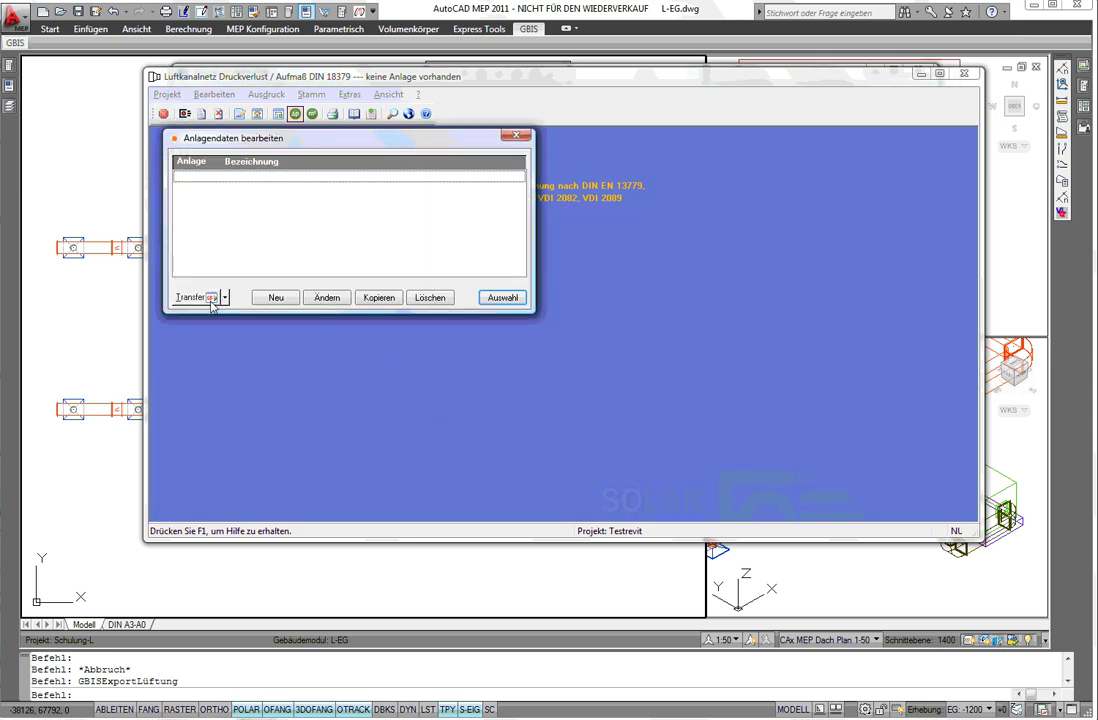
click(211, 300)
click(363, 322)
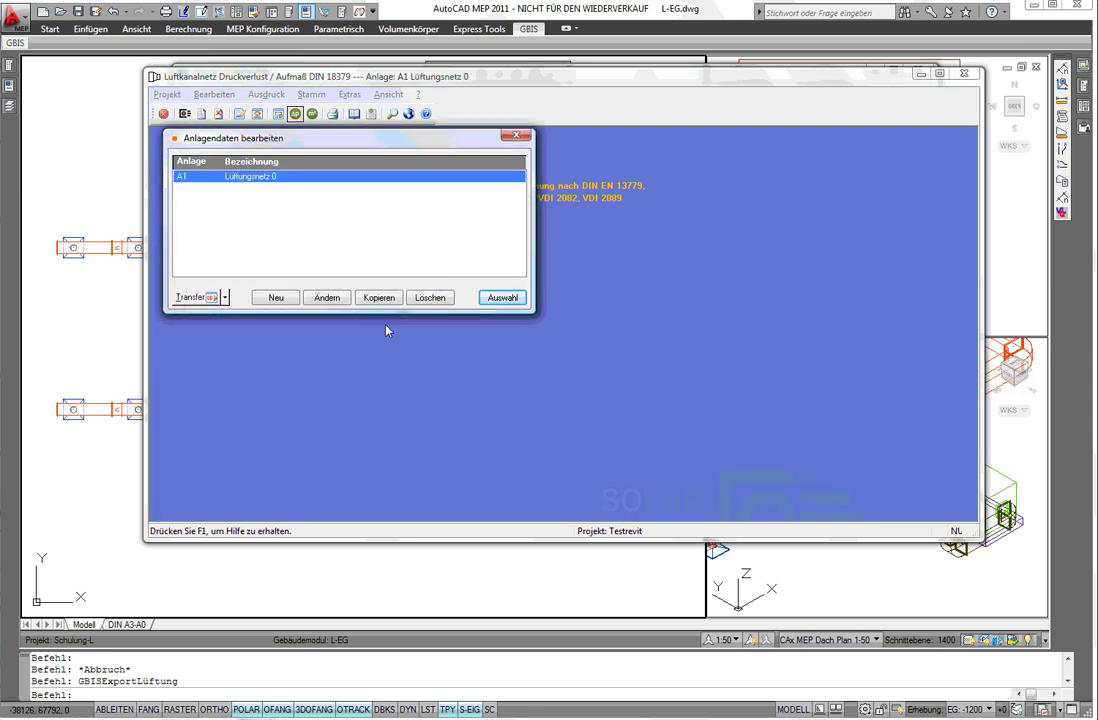
click(503, 298)
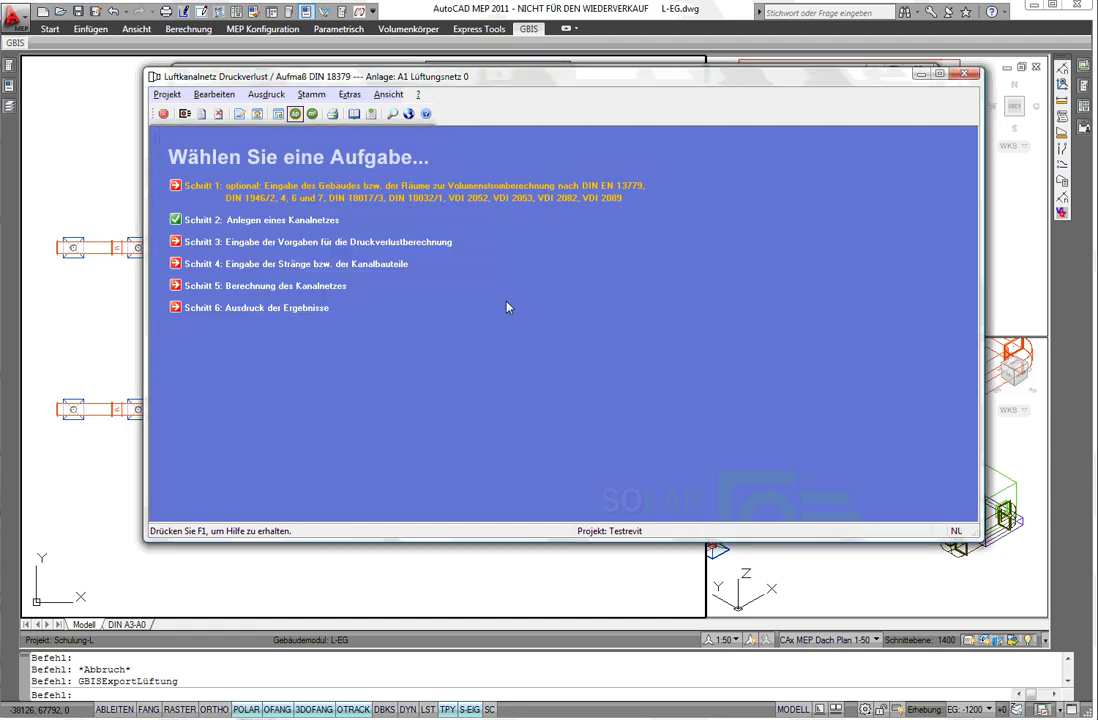
click(299, 251)
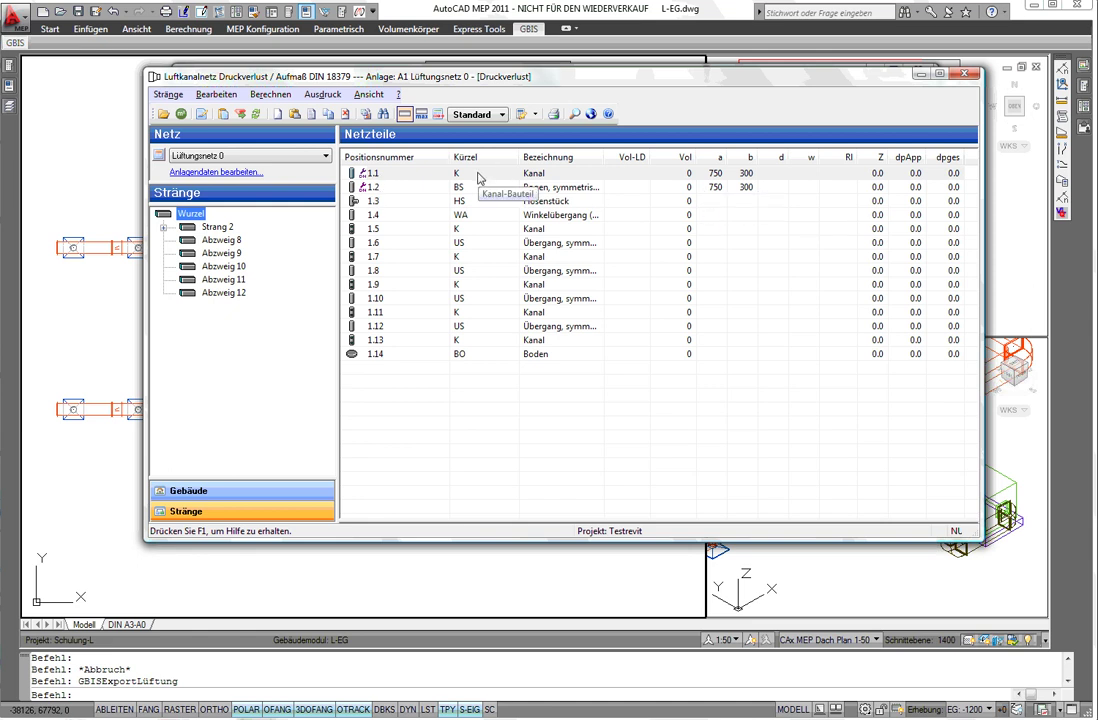
Run Berechnen to compute flows, duct sizes and pressure losses for all parts.
click(268, 94)
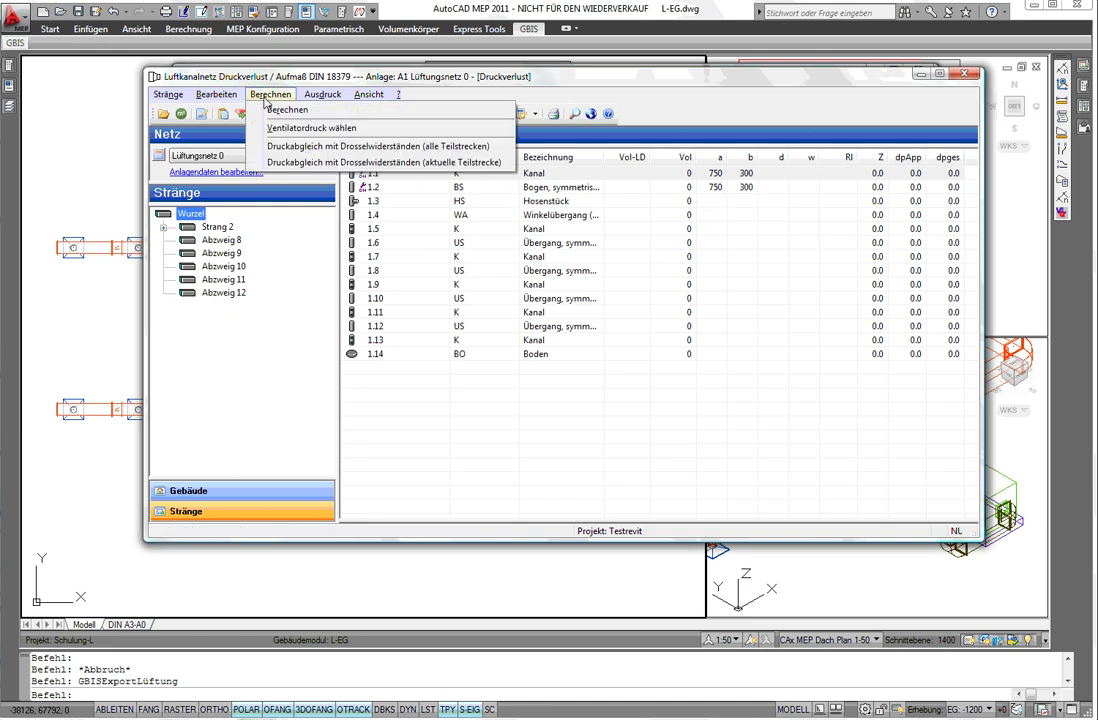
click(278, 110)
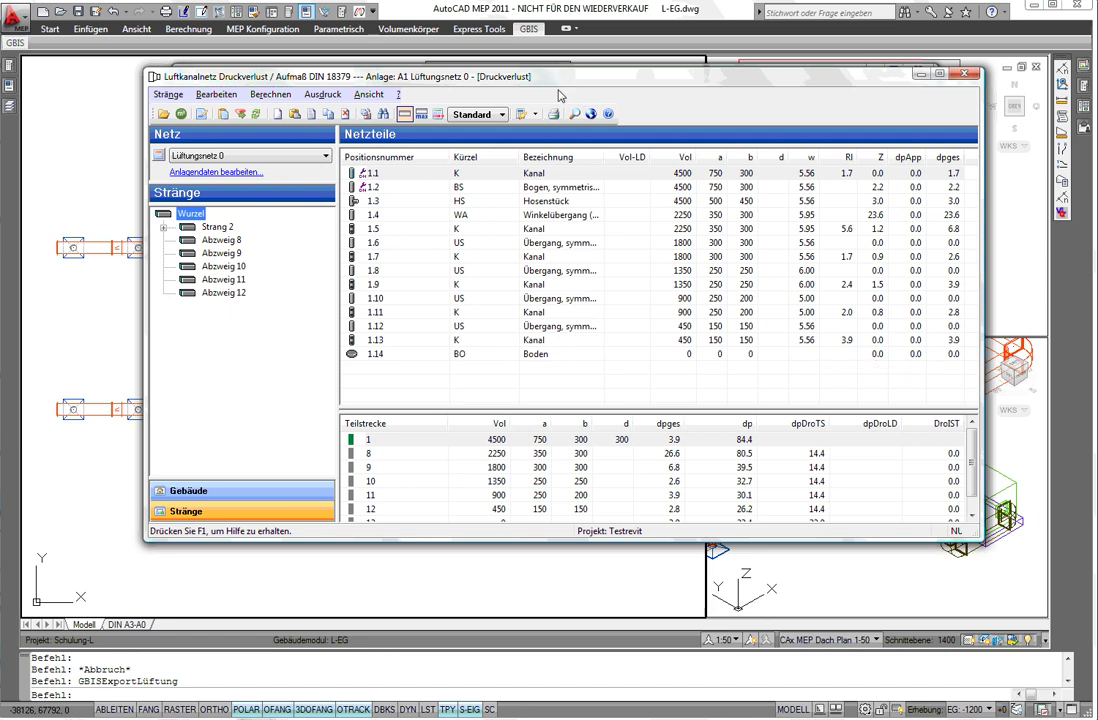
click(95, 288)
scroll(70, 246, up, 4)
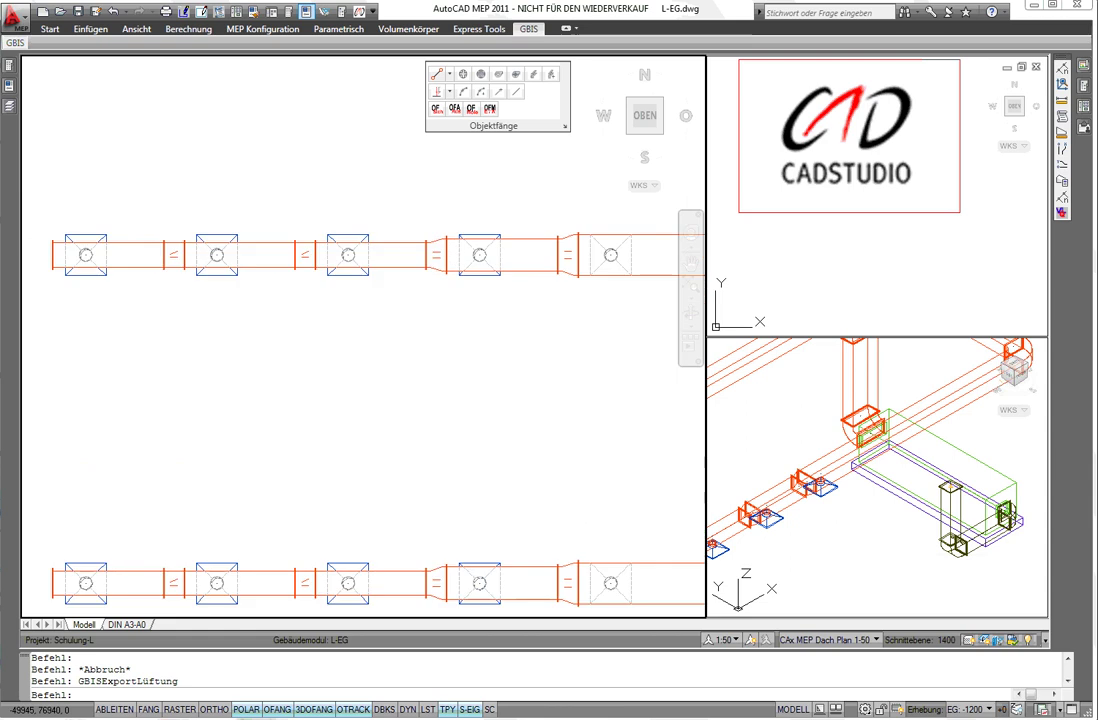
Fix duct part 1.13's Breite at 200 mm, then list the parts of Strang 2.
scroll(103, 262, up, 4)
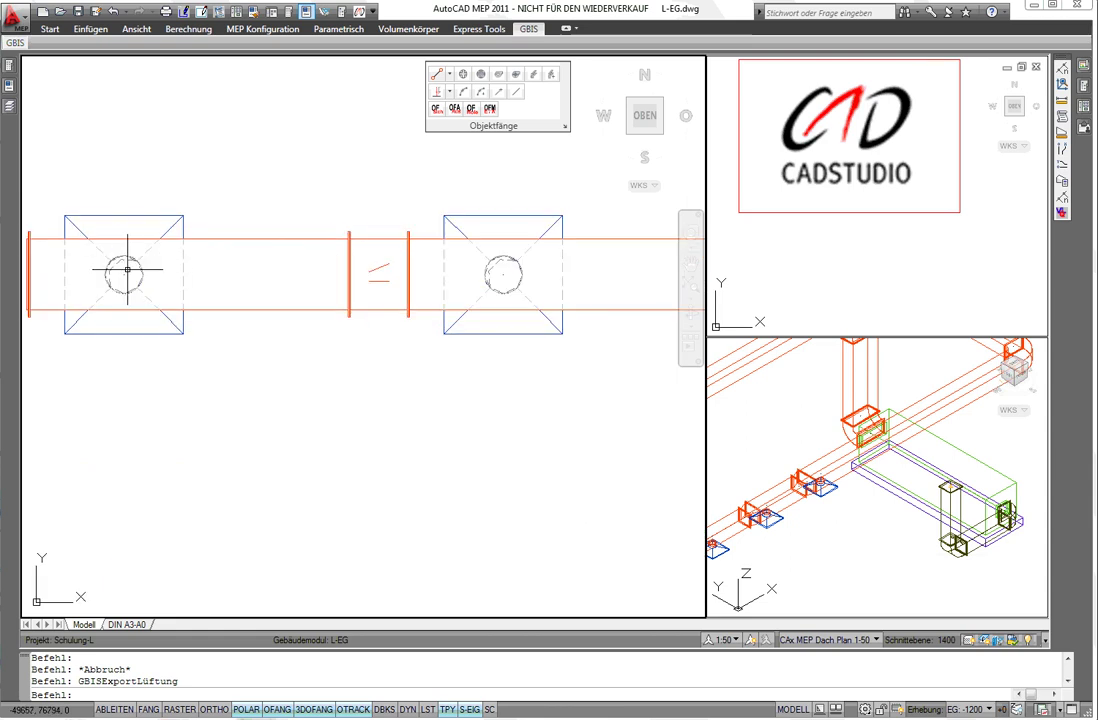
scroll(142, 264, down, 6)
key(alt+Tab)
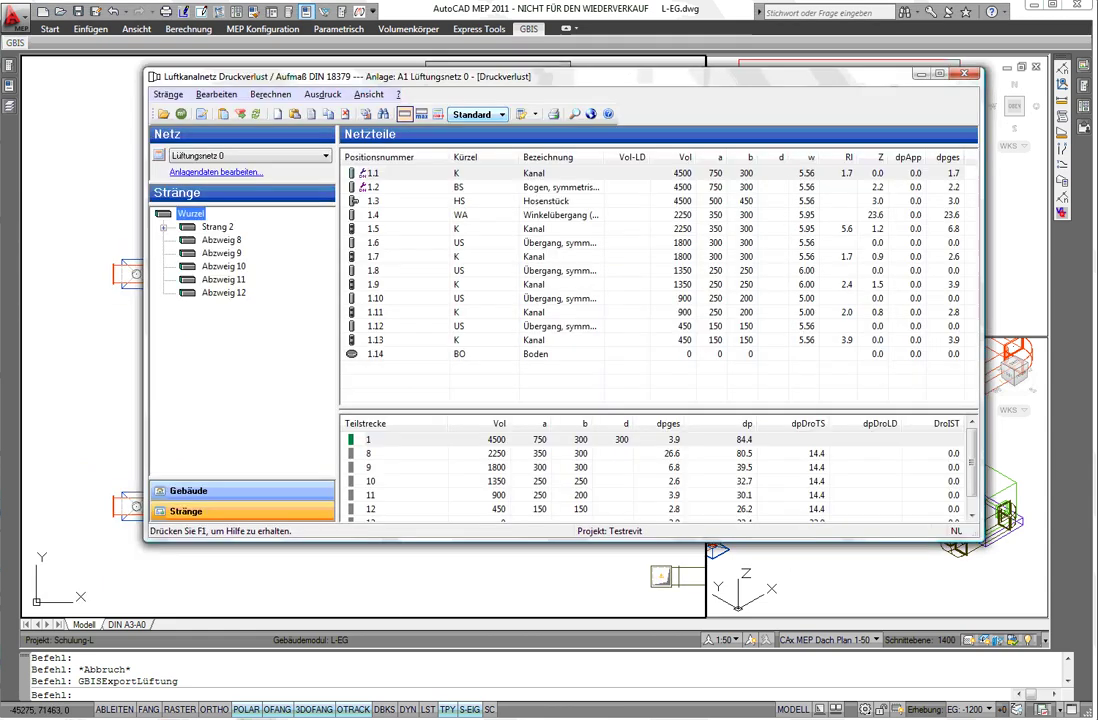
drag(432, 82, 540, 66)
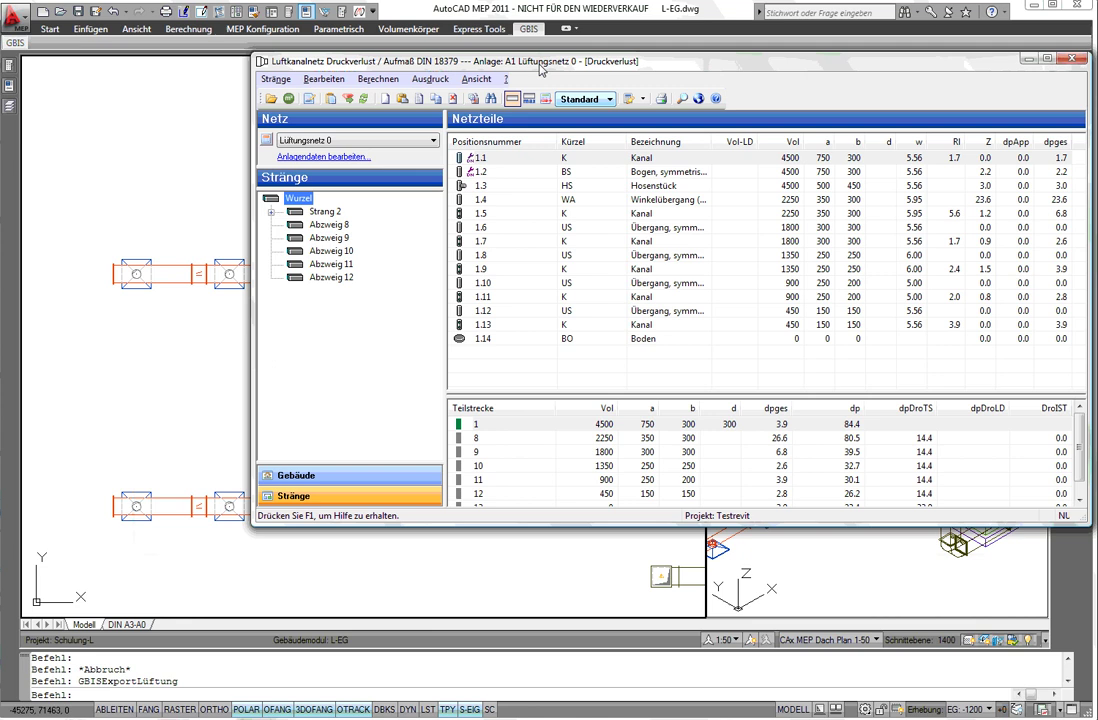
click(646, 326)
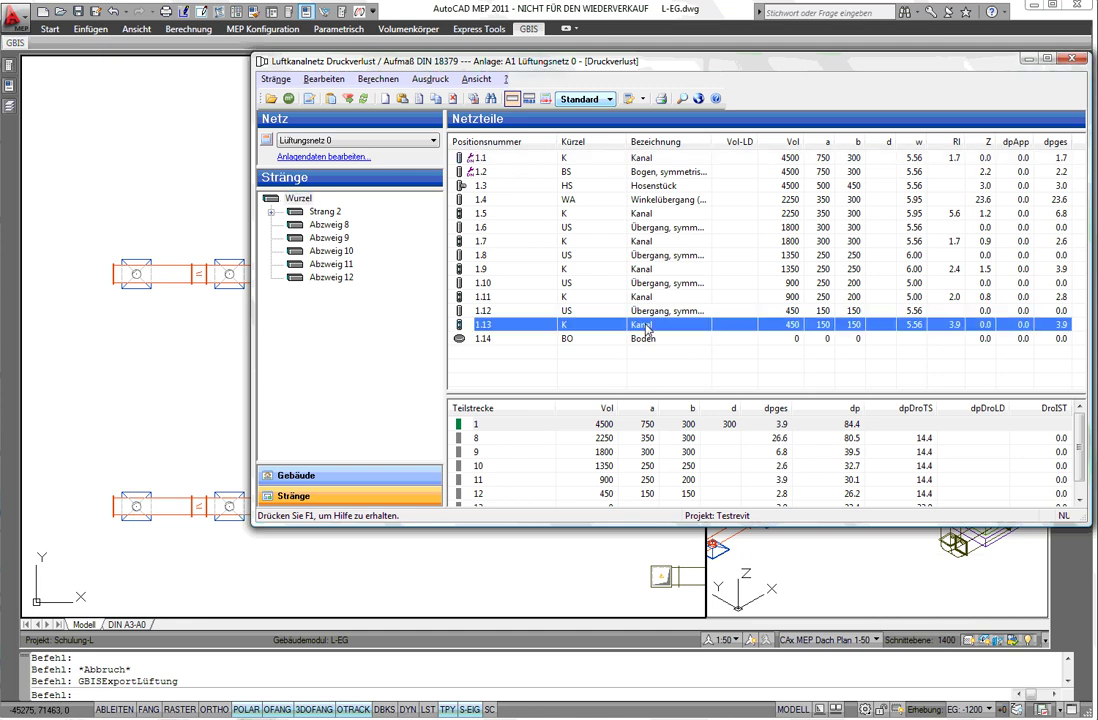
double_click(816, 331)
text(2)
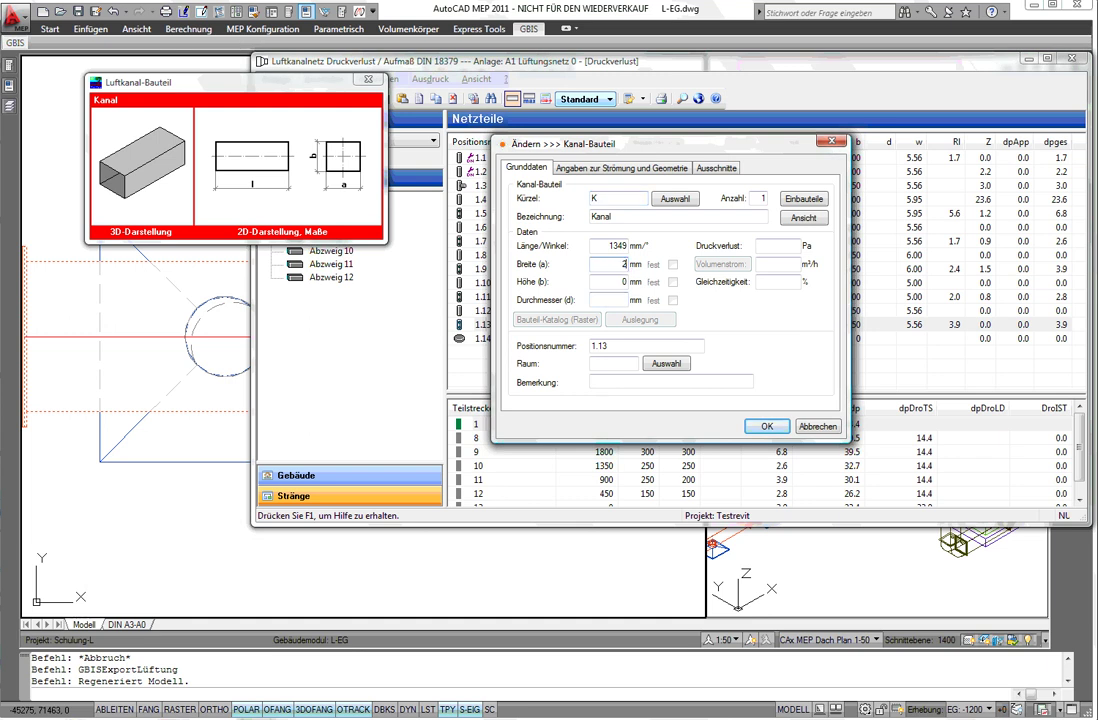
text(00)
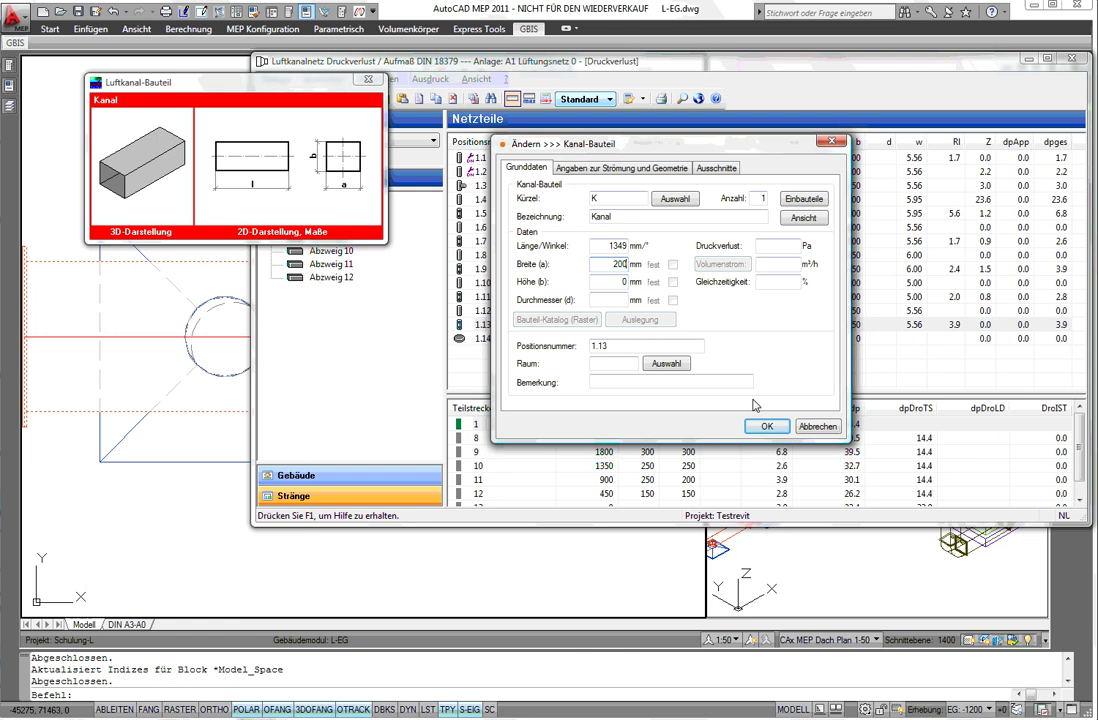
click(767, 427)
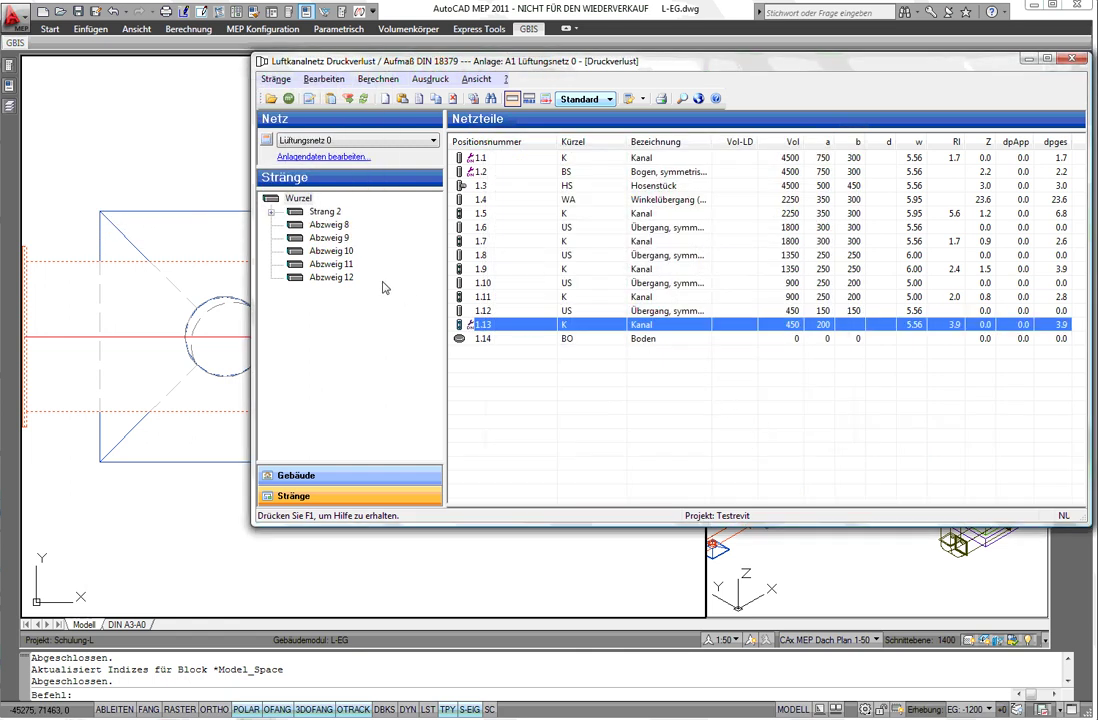
click(318, 212)
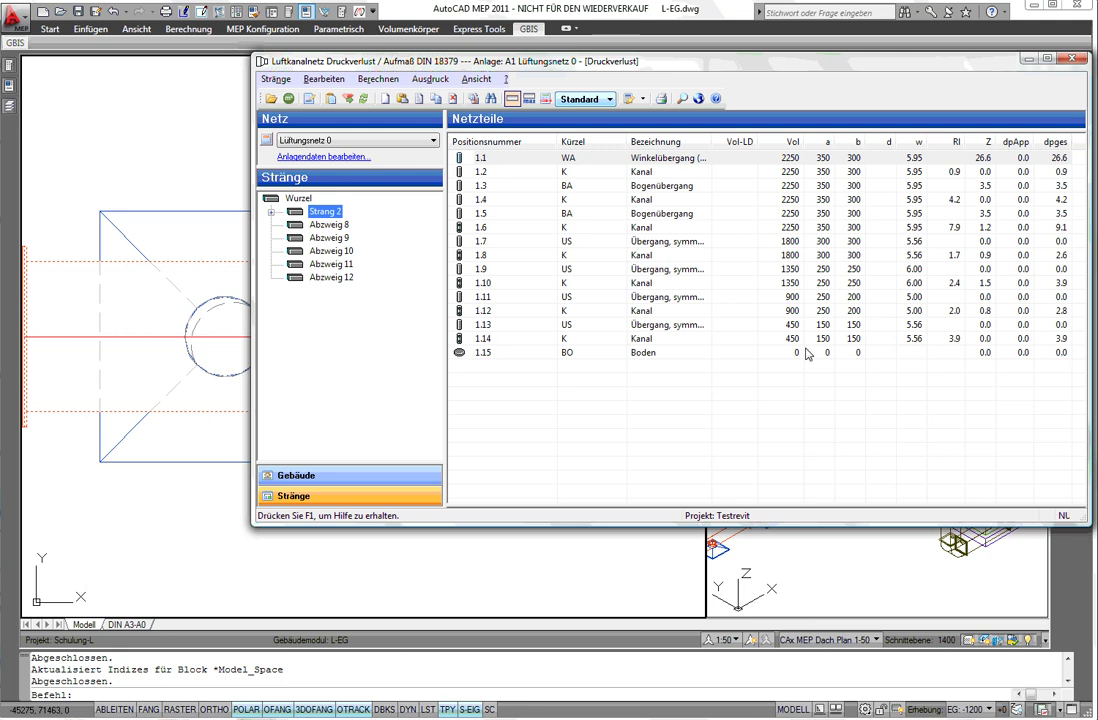
Set duct part 1.14's Breite to 200 mm and check the ducts in the drawing.
double_click(827, 341)
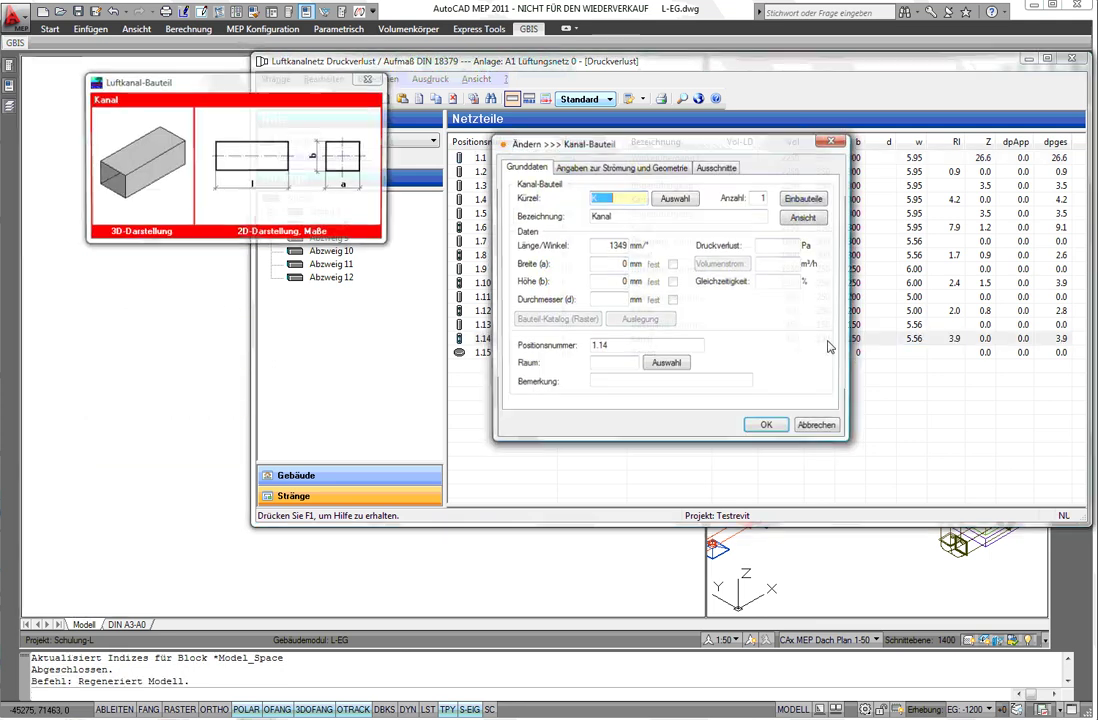
double_click(624, 264)
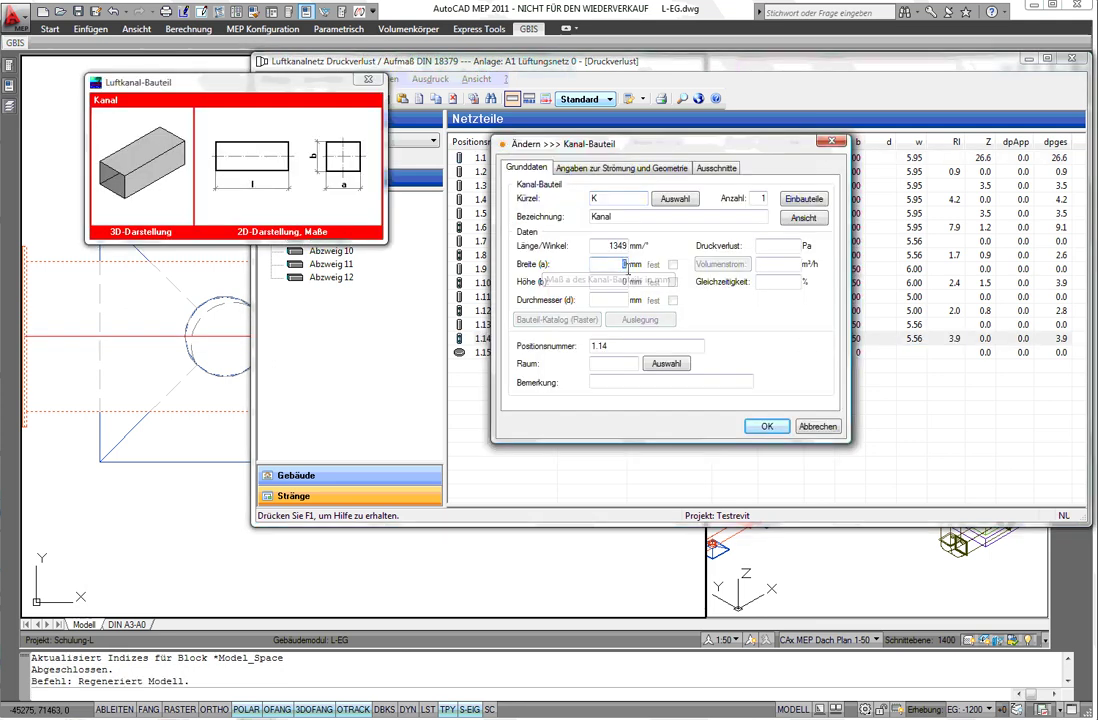
text(200)
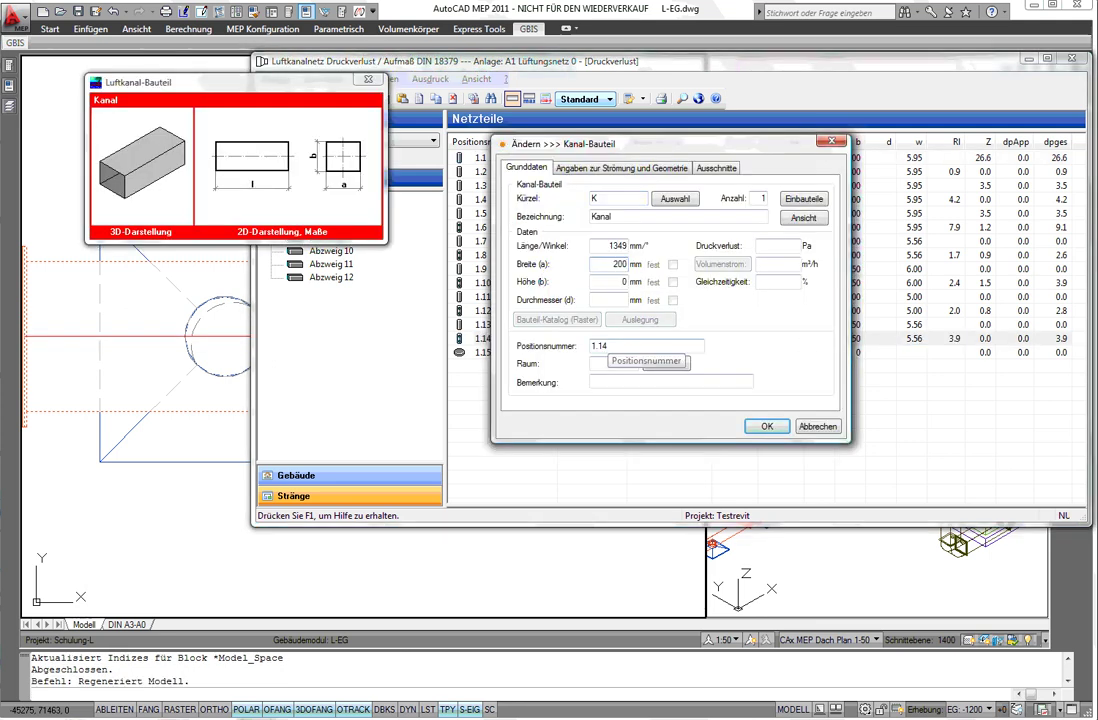
click(770, 430)
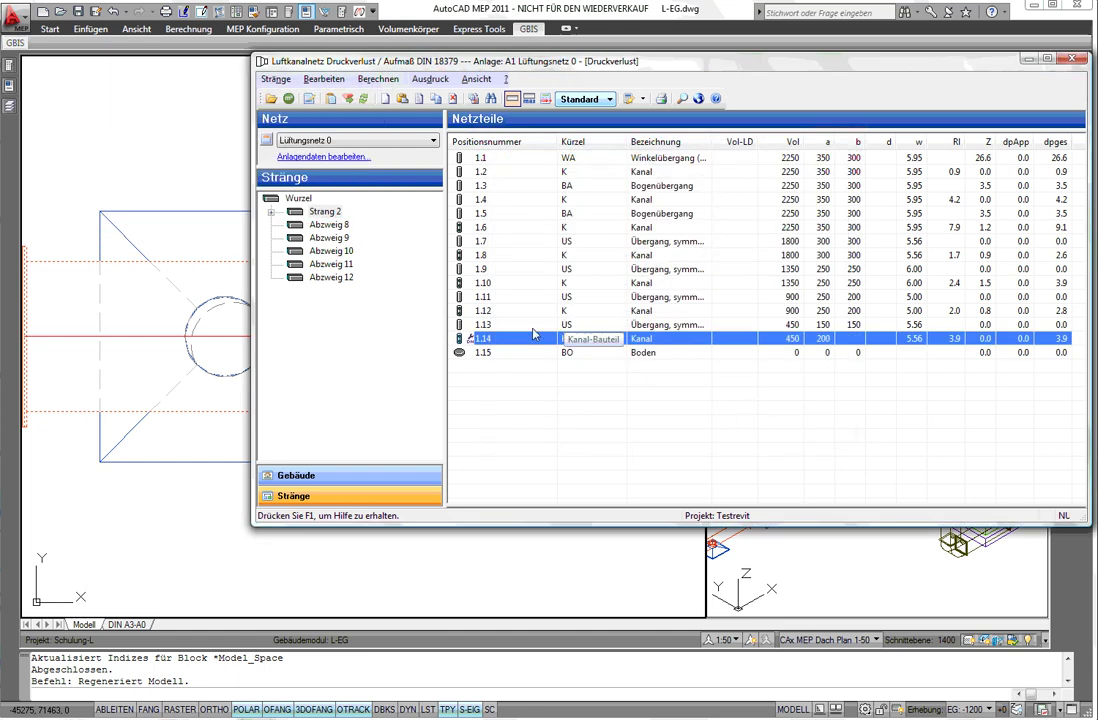
click(213, 244)
scroll(270, 191, down, 3)
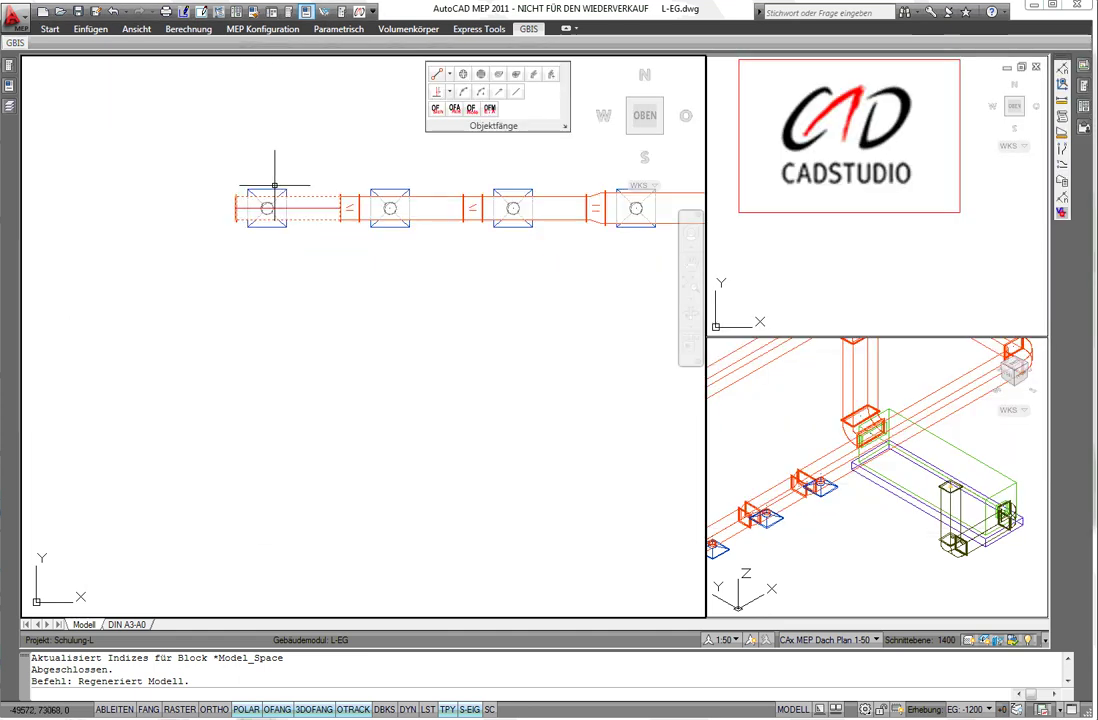
scroll(440, 241, up, 2)
scroll(475, 259, down, 4)
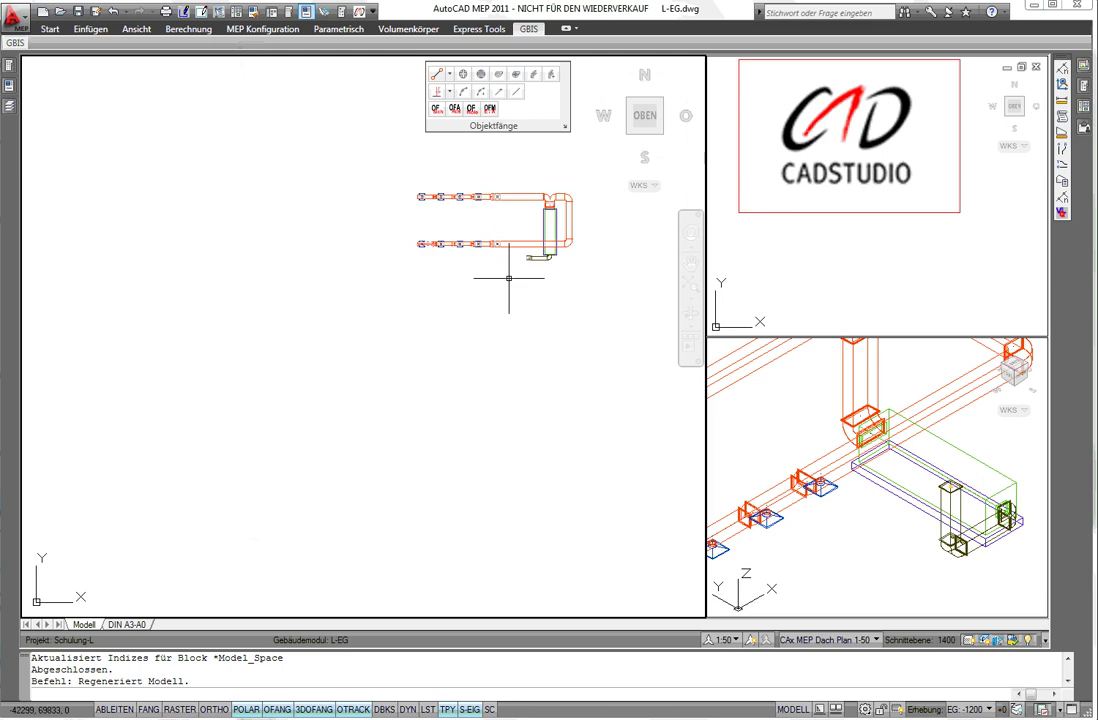
middle_drag(497, 277, 346, 338)
scroll(333, 284, up, 4)
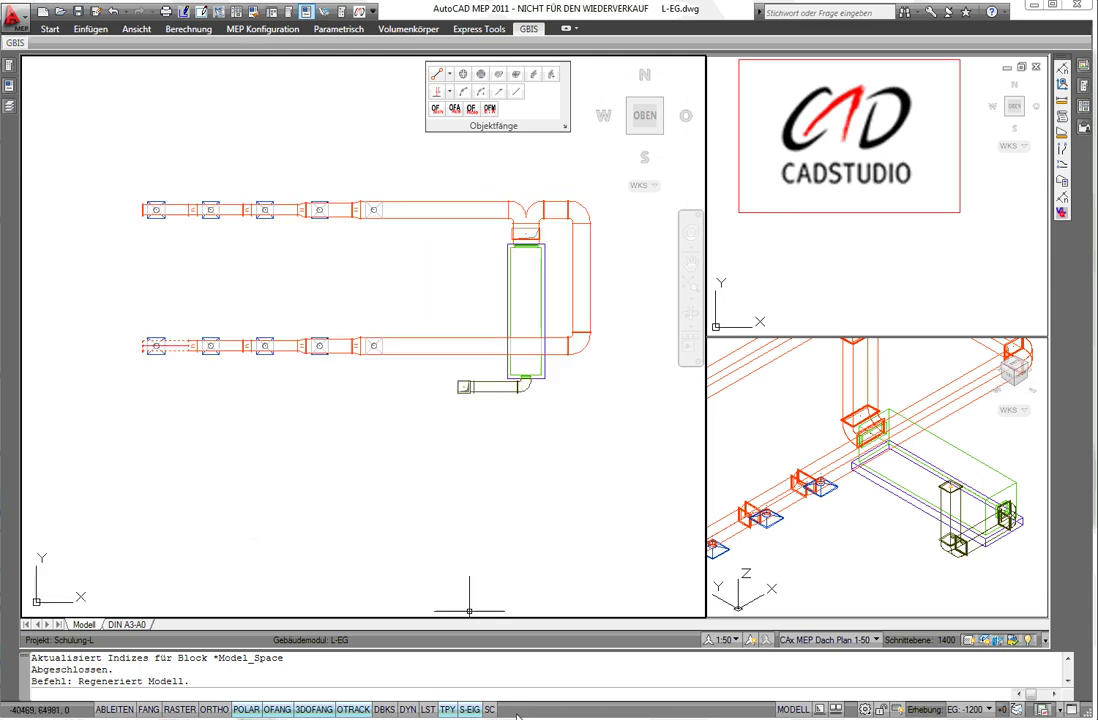
Recalculate the duct network and close the Luftkanalnetz H39 program.
key(alt+Tab)
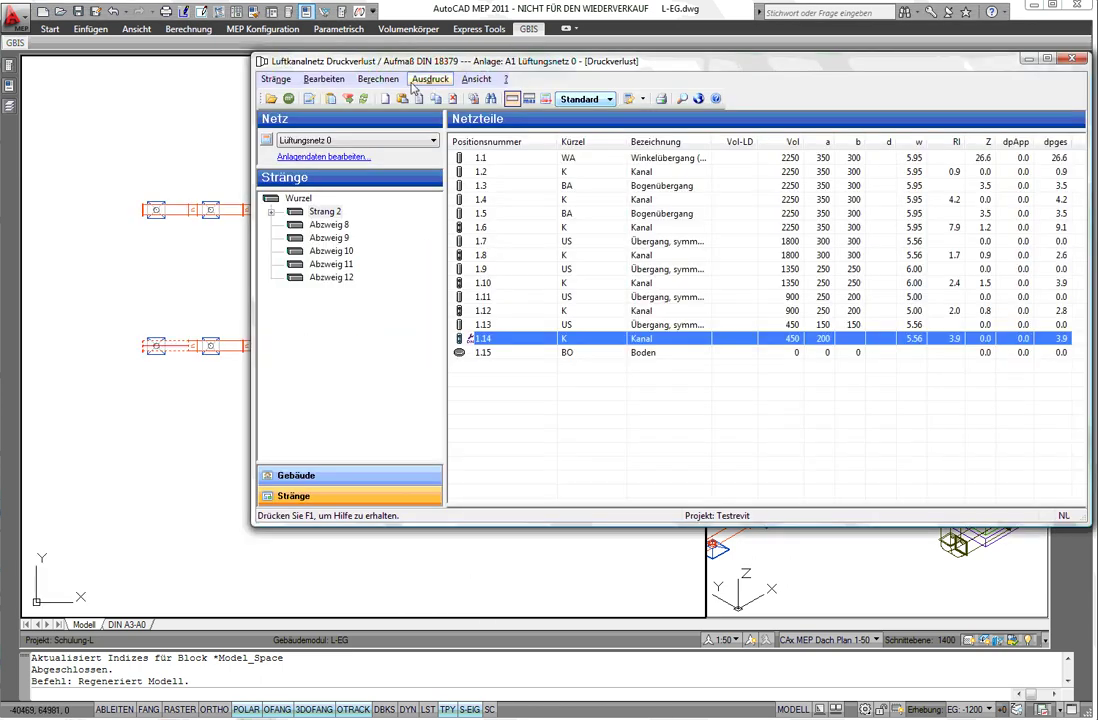
click(378, 79)
click(378, 93)
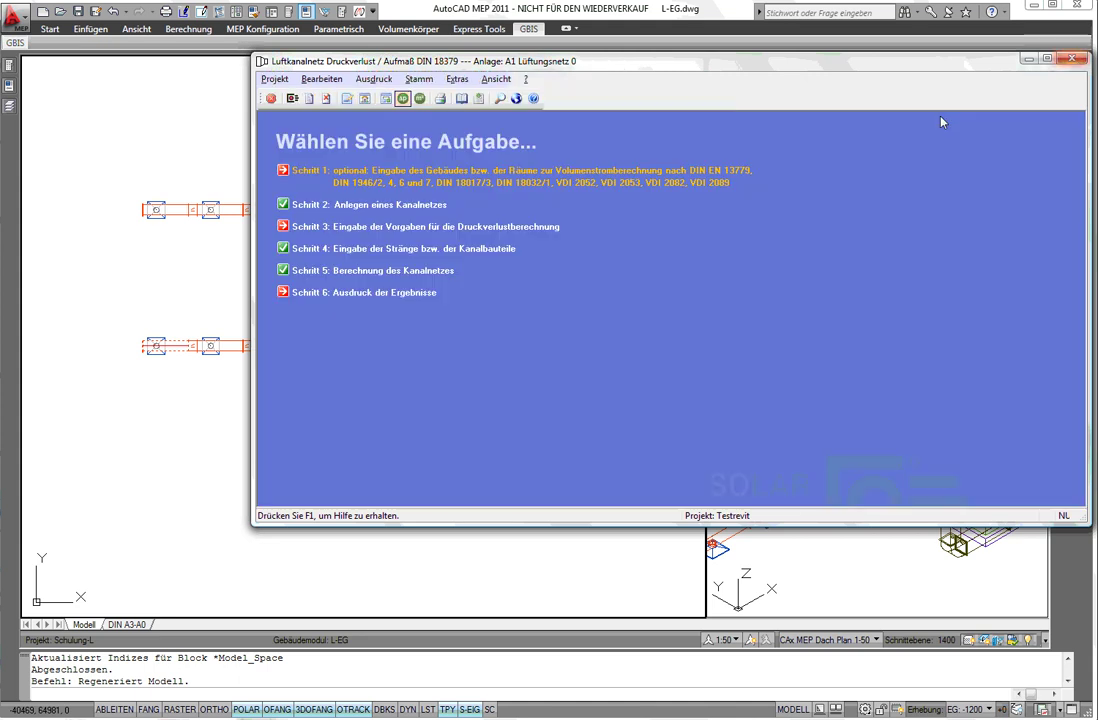
key(Escape)
click(1071, 58)
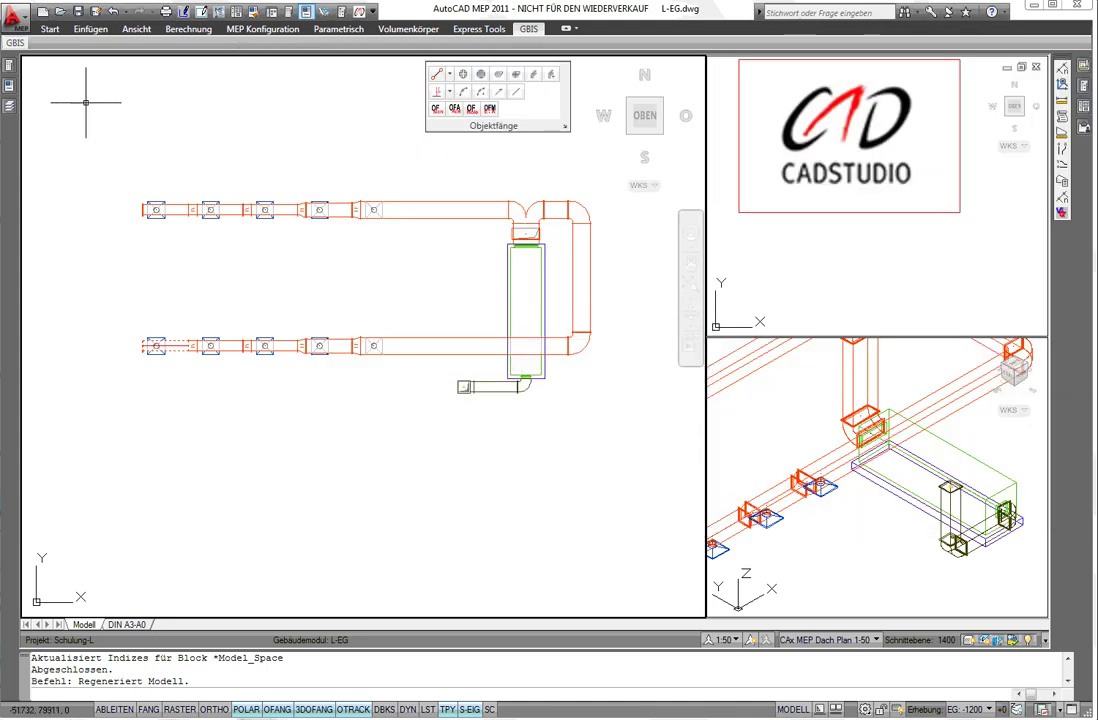
Zoom in on the header junction, zoom back out, and open the GBIS tools flyout.
scroll(543, 206, up, 3)
scroll(543, 206, up, 2)
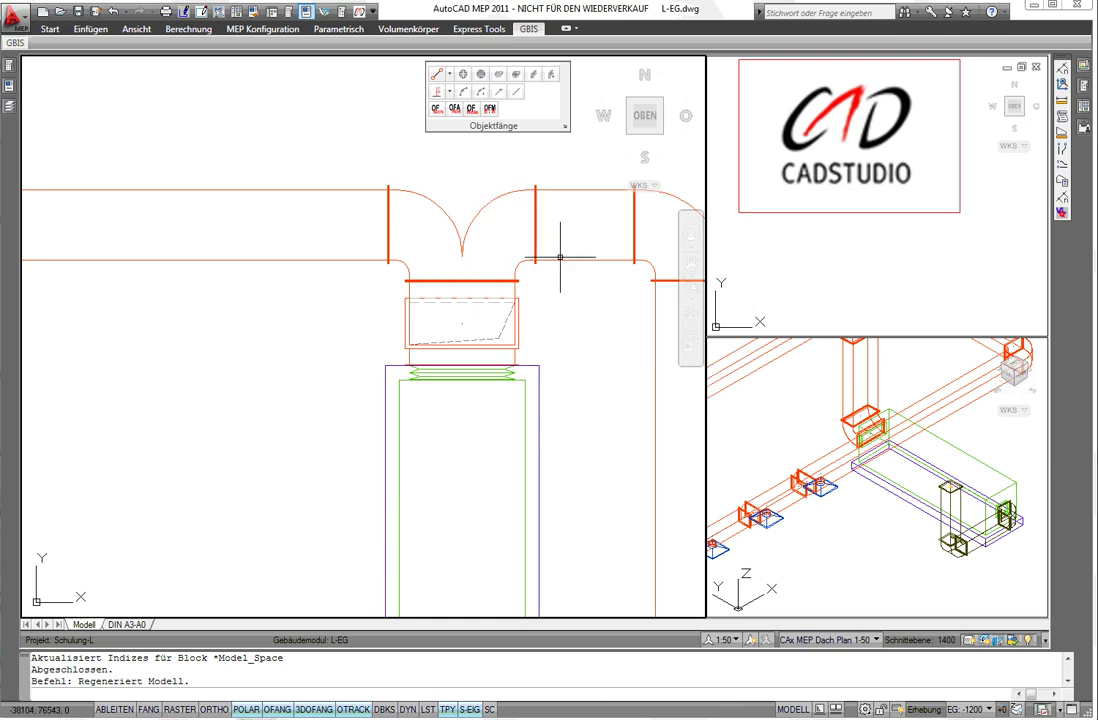
scroll(555, 252, down, 2)
scroll(480, 240, down, 2)
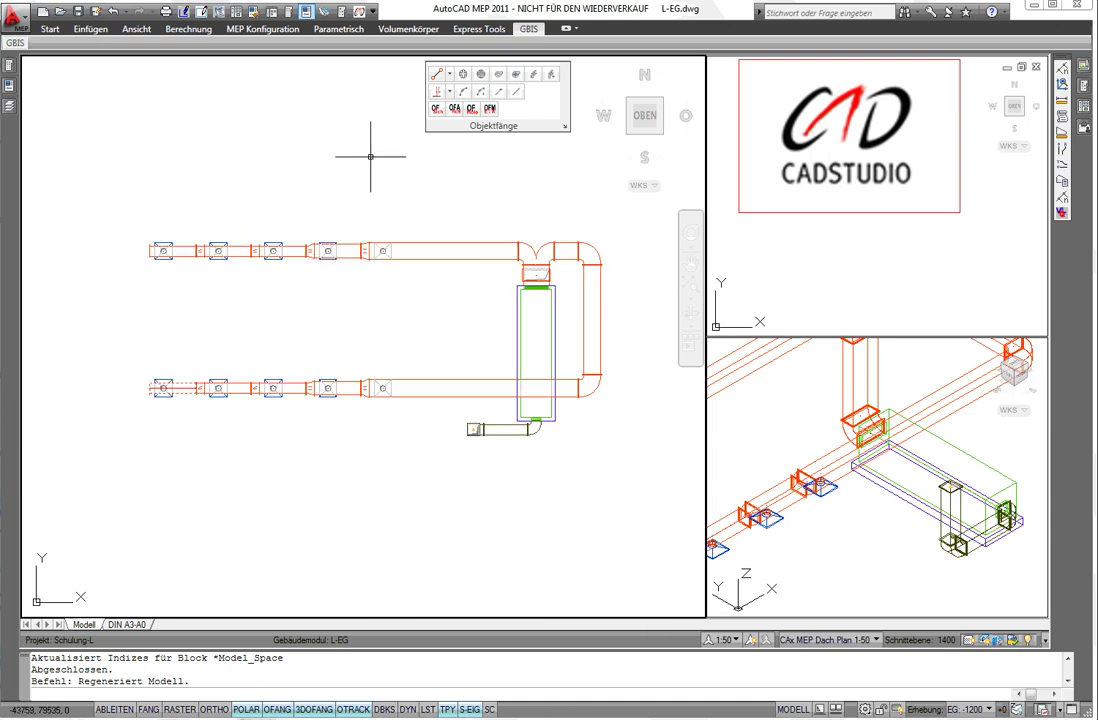
click(15, 43)
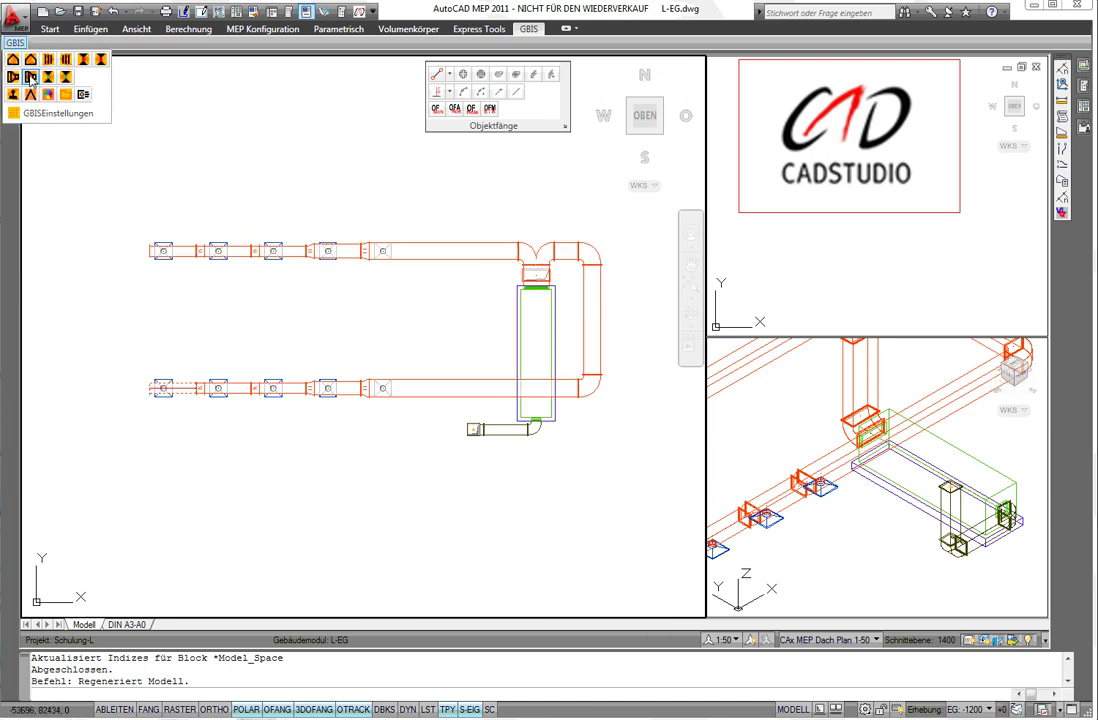
Run GBISImportLüftung on the top duct system, resizing it with 14 size labels and 10 outlet stamps.
click(31, 78)
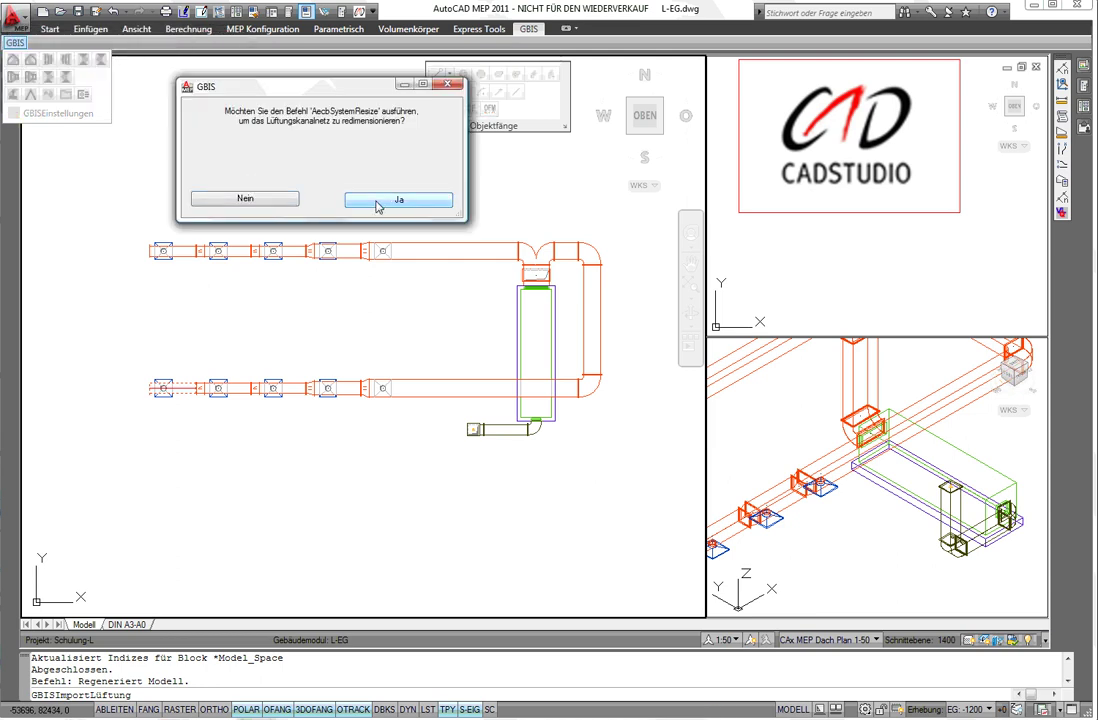
click(378, 206)
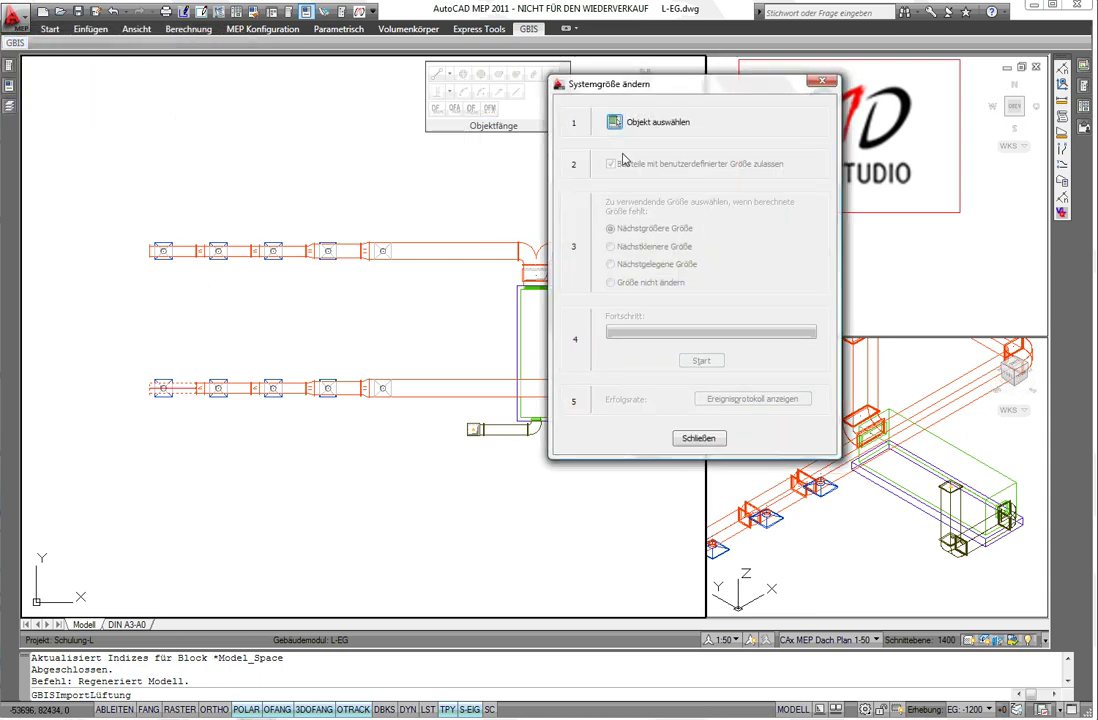
click(619, 131)
click(466, 264)
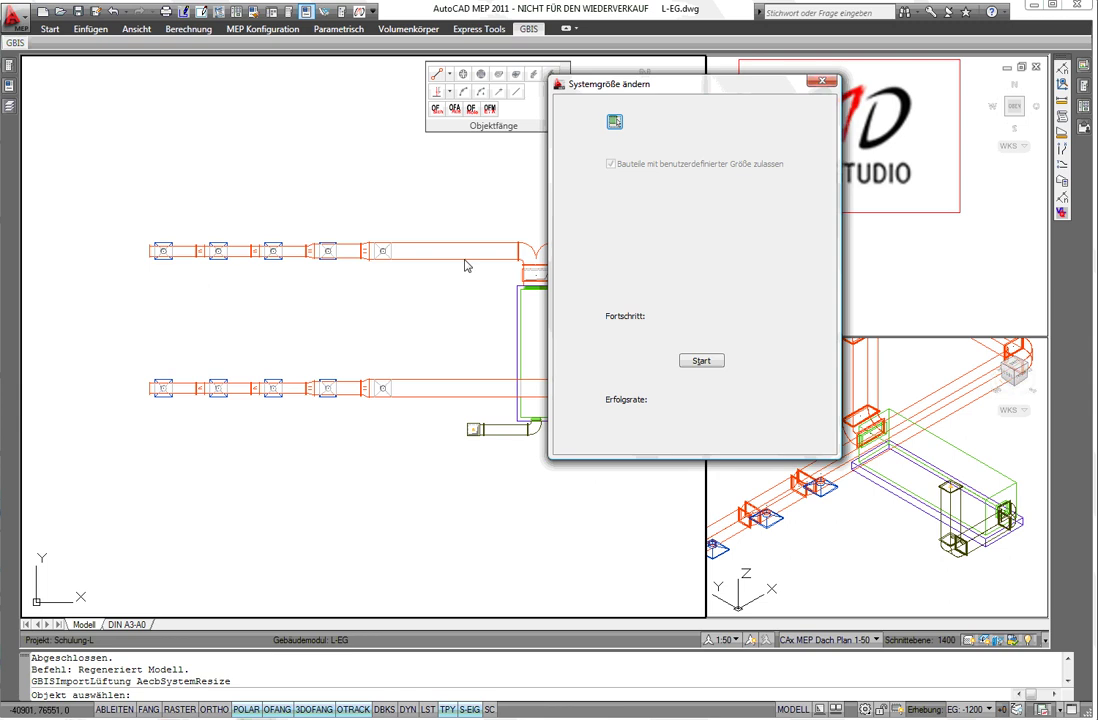
click(702, 362)
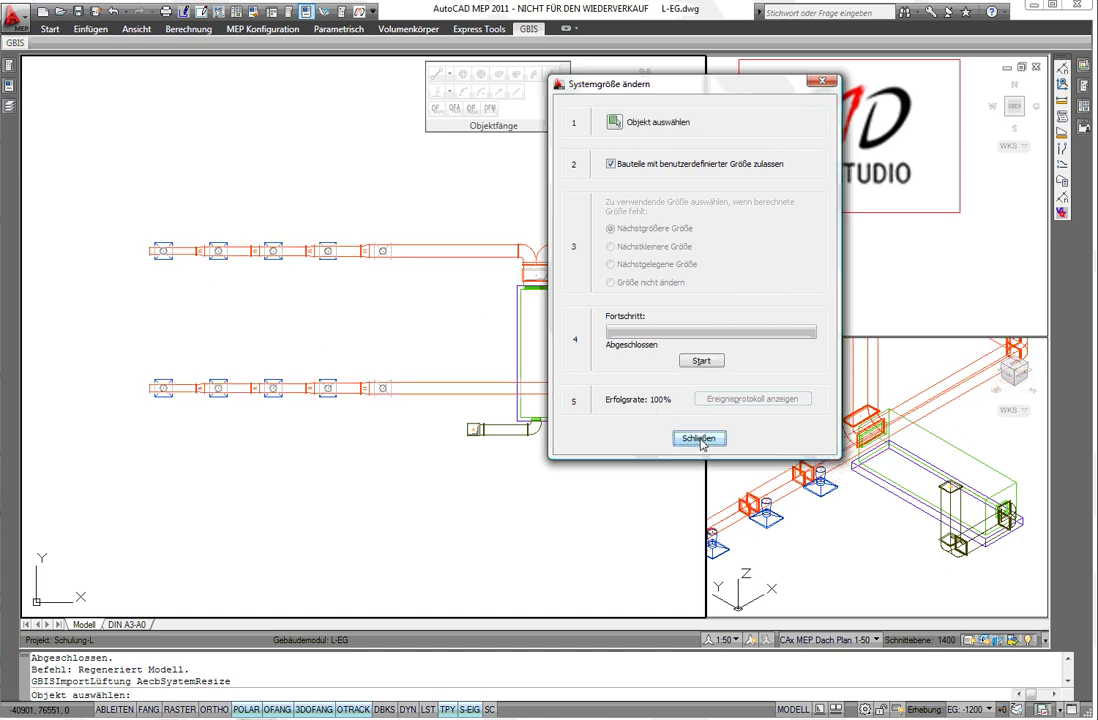
click(700, 439)
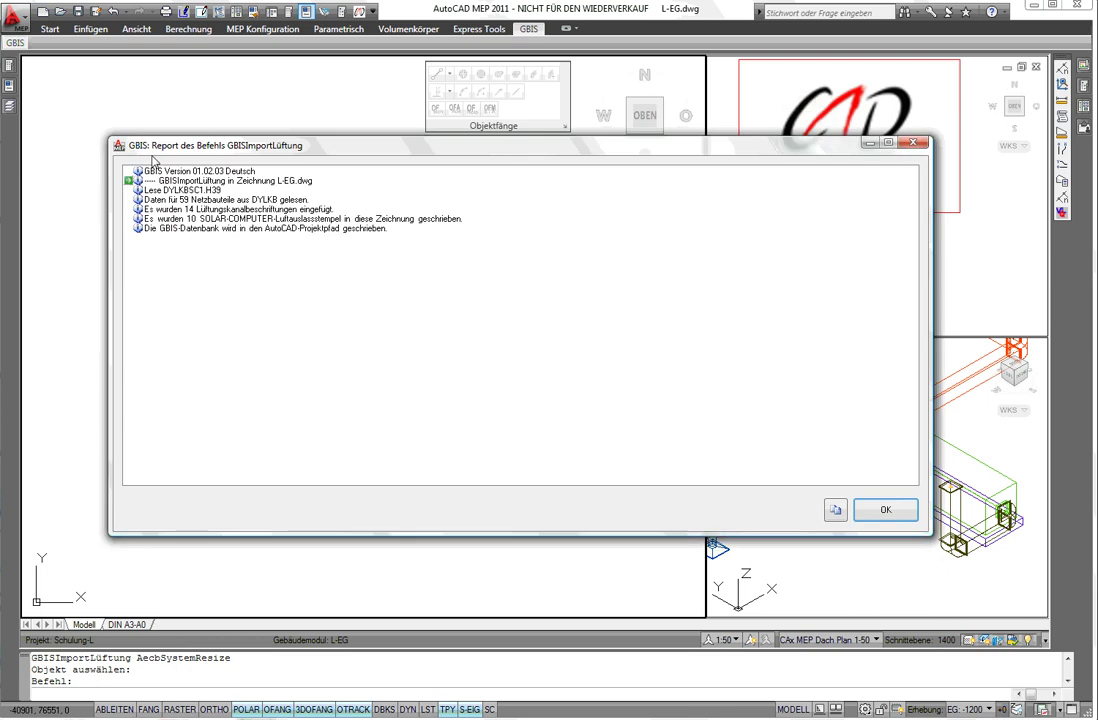
click(886, 511)
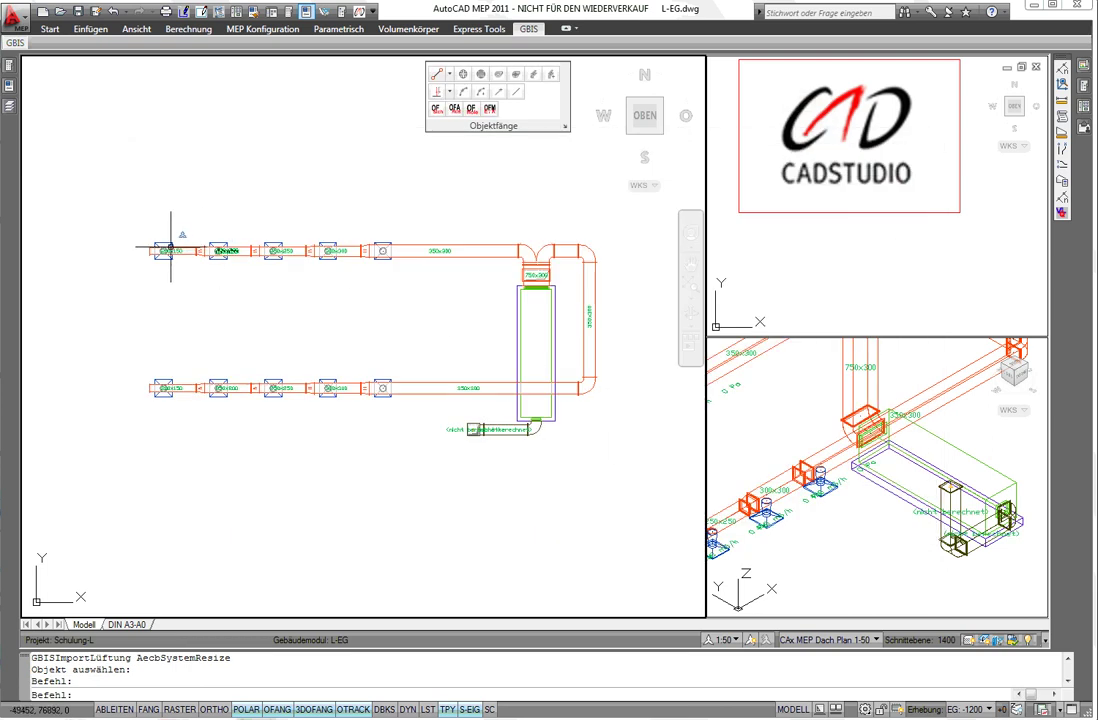
scroll(170, 247, up, 4)
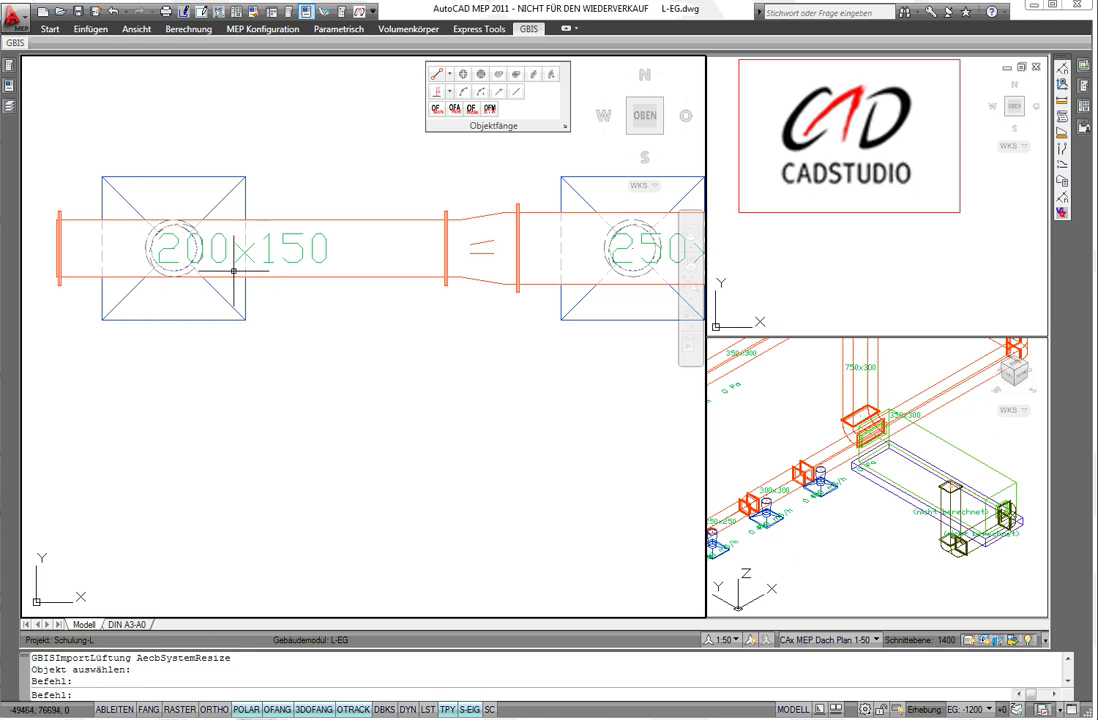
scroll(233, 270, down, 10)
scroll(304, 516, up, 2)
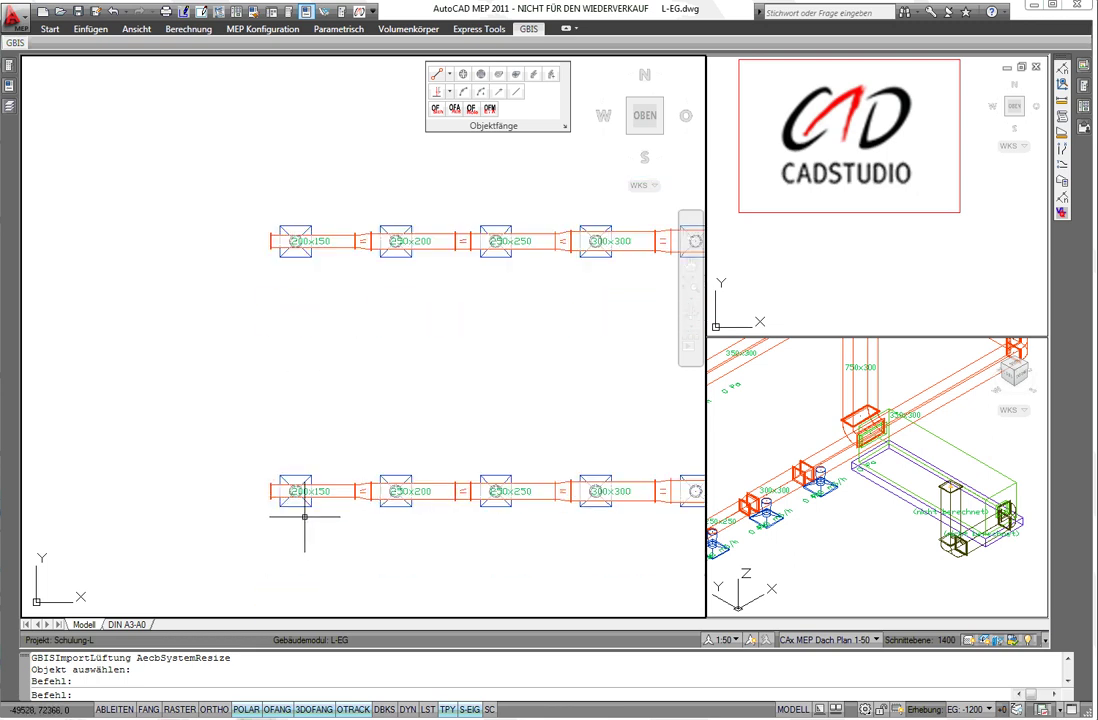
scroll(304, 516, down, 3)
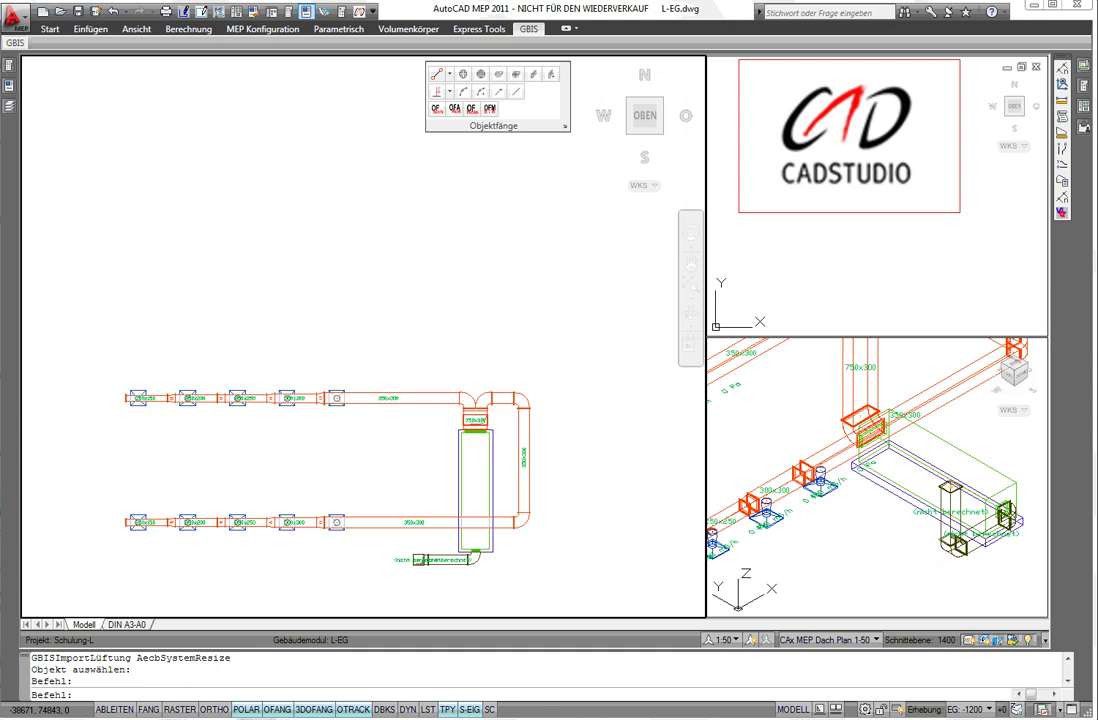
scroll(479, 458, up, 5)
scroll(495, 380, up, 3)
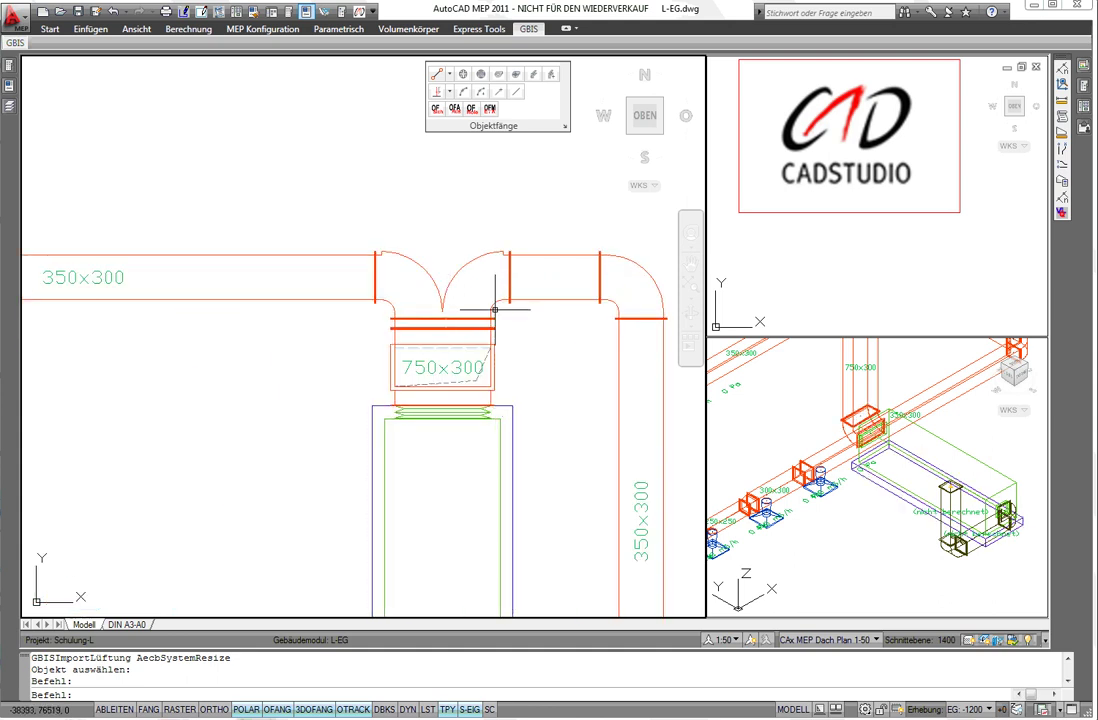
scroll(449, 378, up, 1)
scroll(443, 373, up, 1)
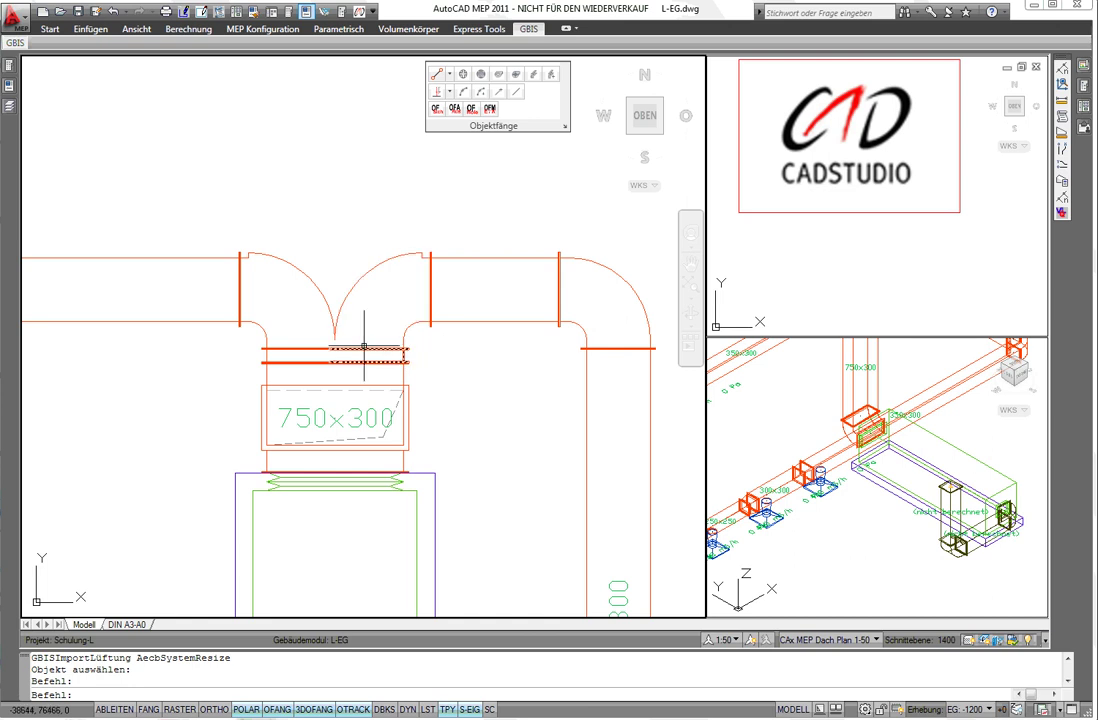
Delete the header tee and draw a new duct run with an elbow from the open end.
click(410, 328)
key(Delete)
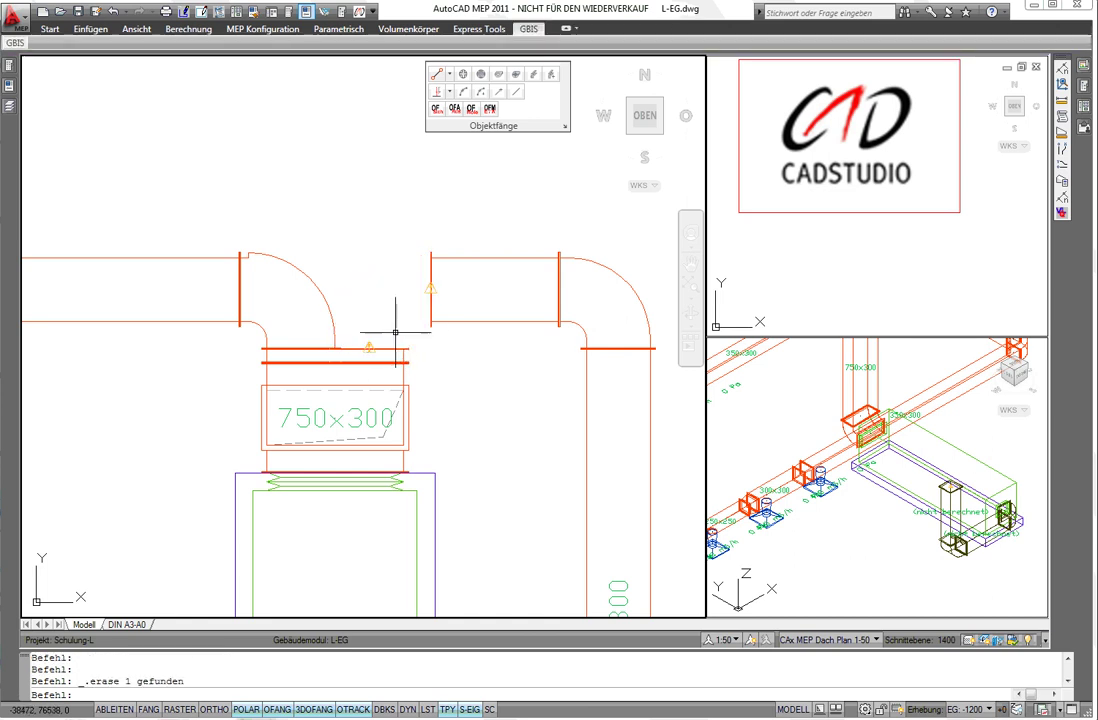
click(369, 347)
click(369, 332)
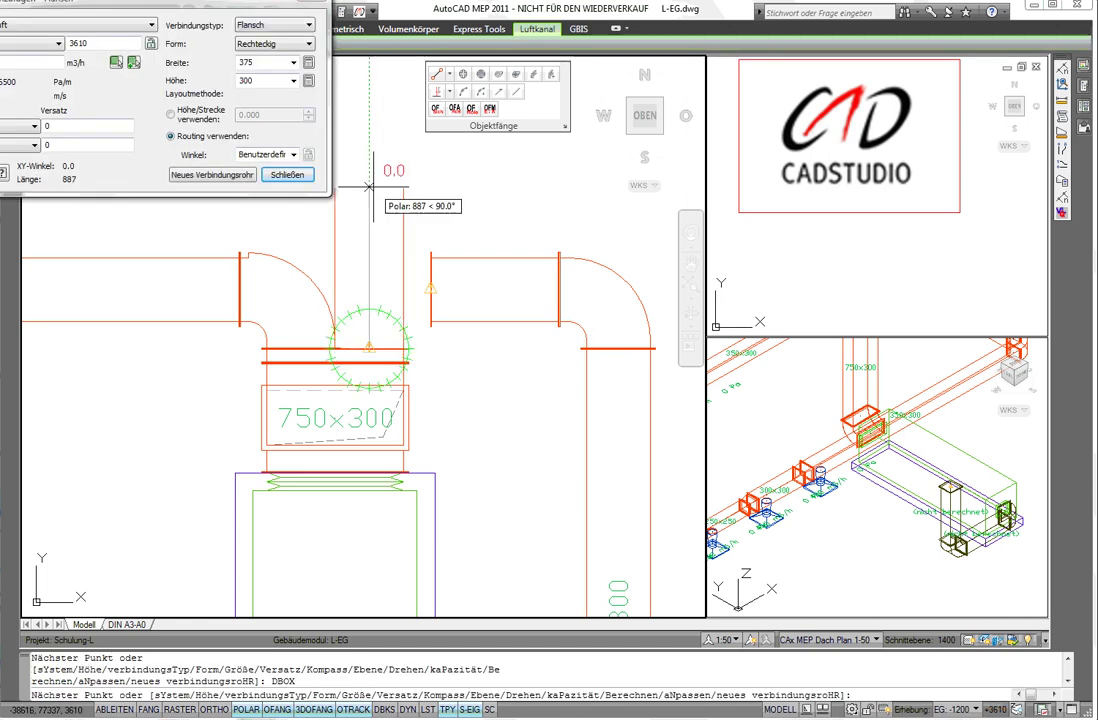
click(369, 187)
right_click(457, 187)
click(490, 199)
Delete the extra short vertical duct and select the new elbow.
click(446, 193)
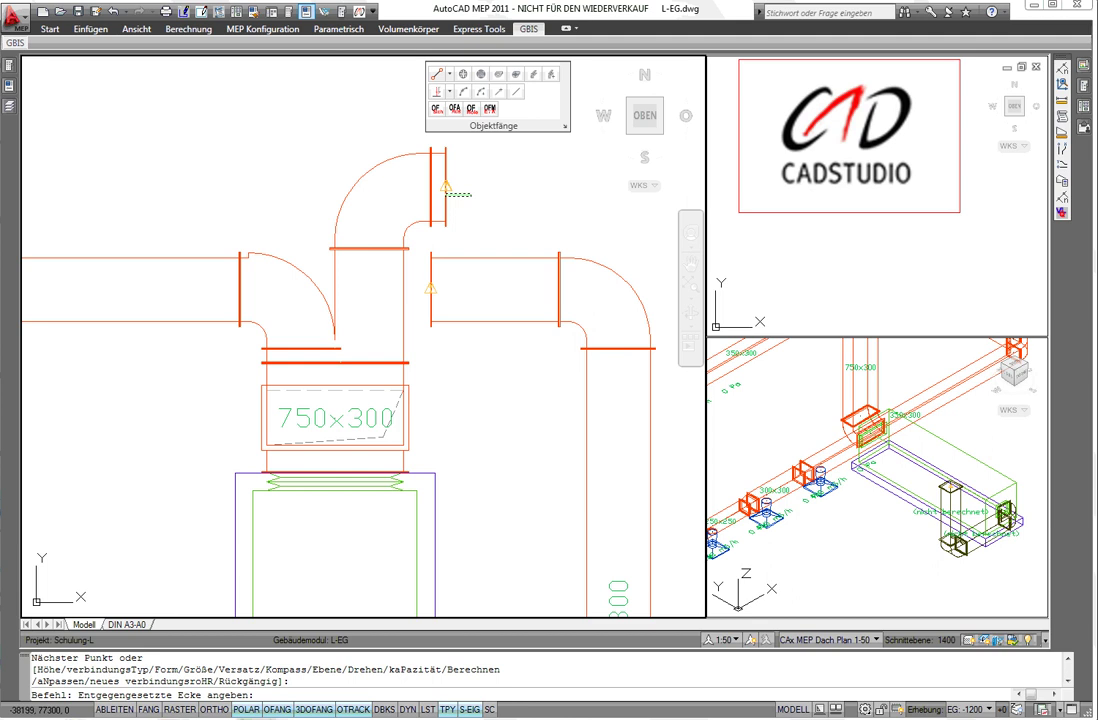
click(430, 185)
key(Delete)
click(415, 200)
click(350, 140)
right_click(410, 193)
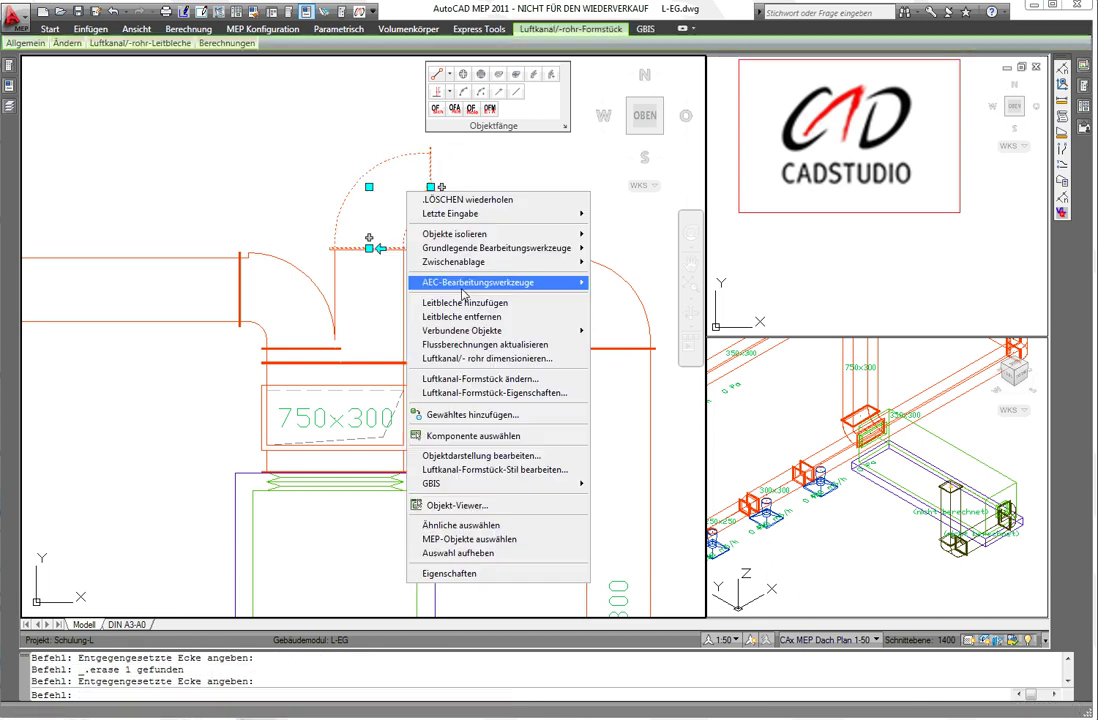
Change the elbow to Bogen Übergang RE BA with d RW2 350 (375x300 to 350x300).
click(480, 378)
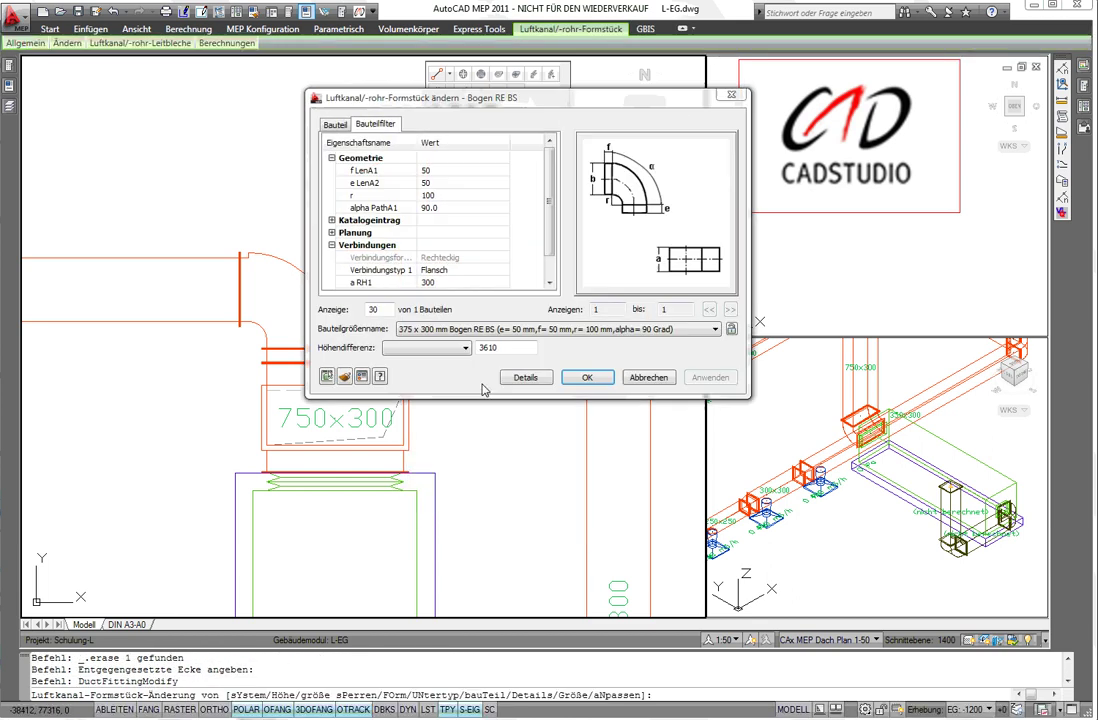
click(337, 125)
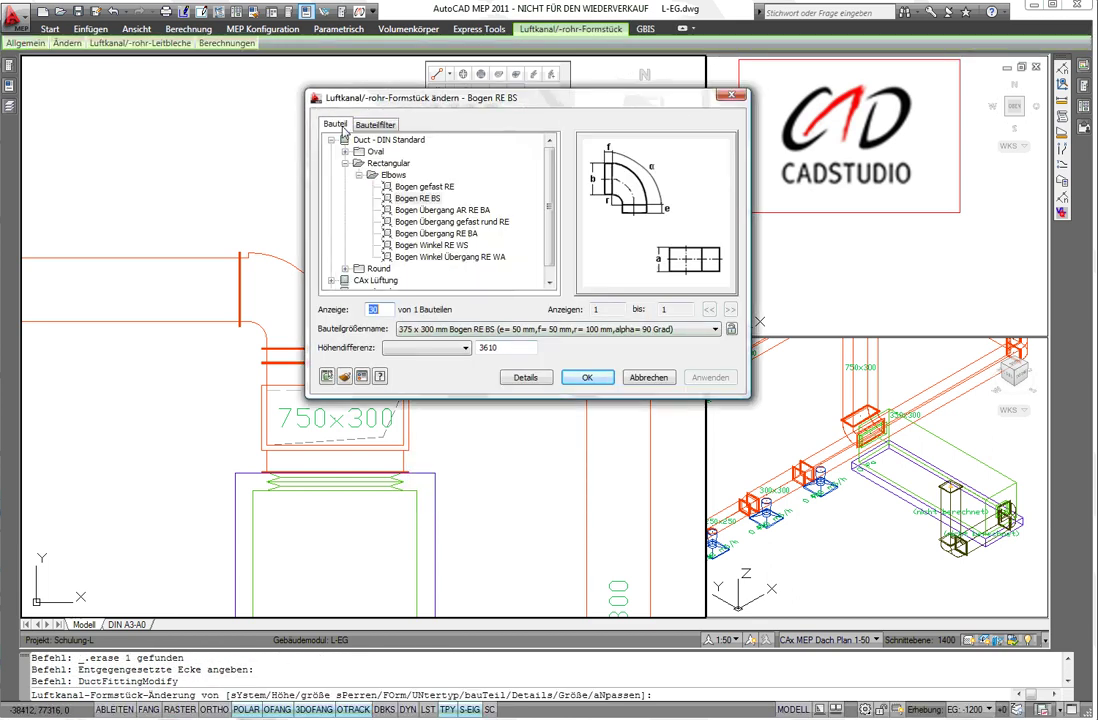
click(449, 235)
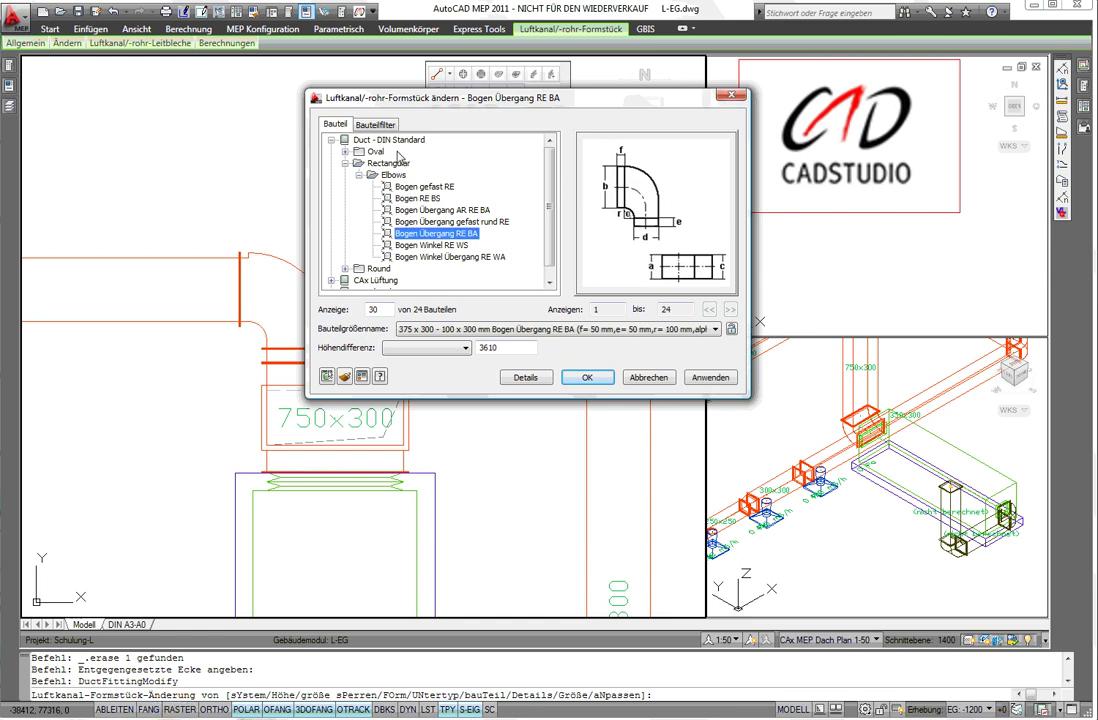
click(385, 128)
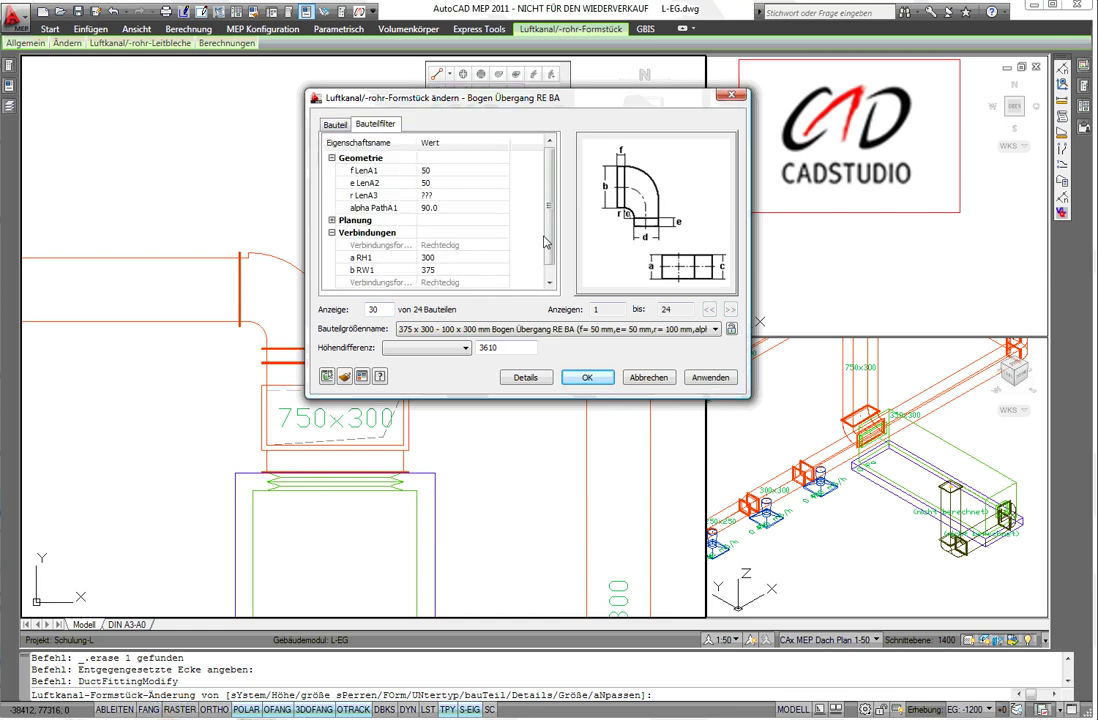
scroll(545, 240, down, 1)
click(447, 284)
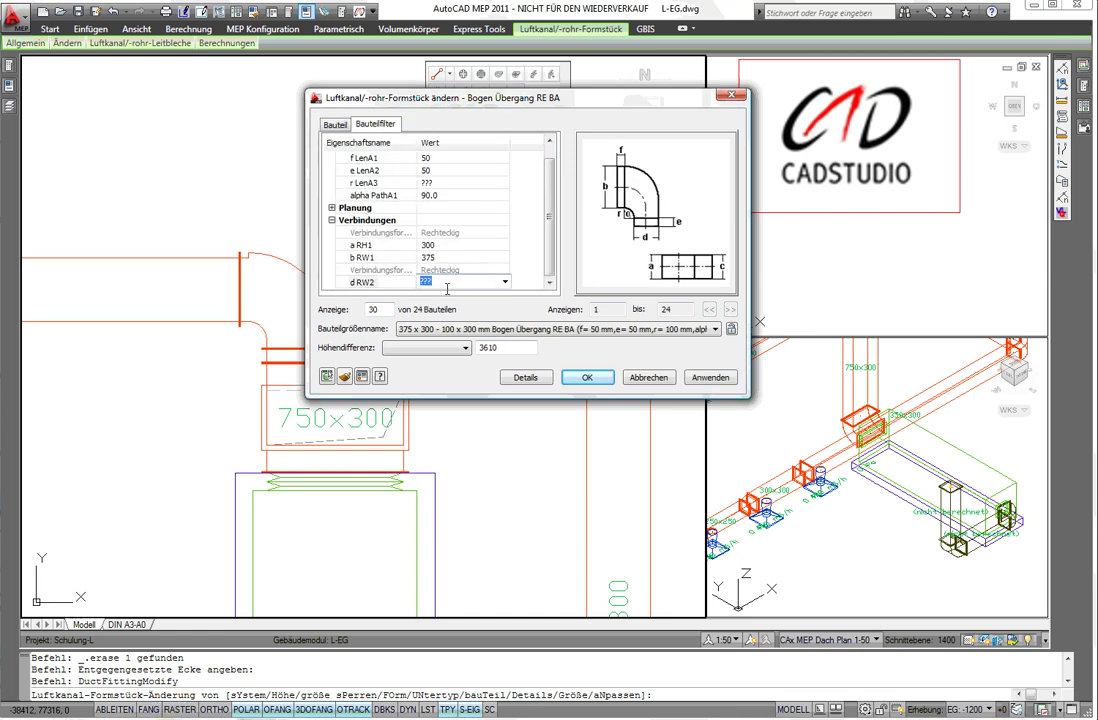
text(0)
key(Tab)
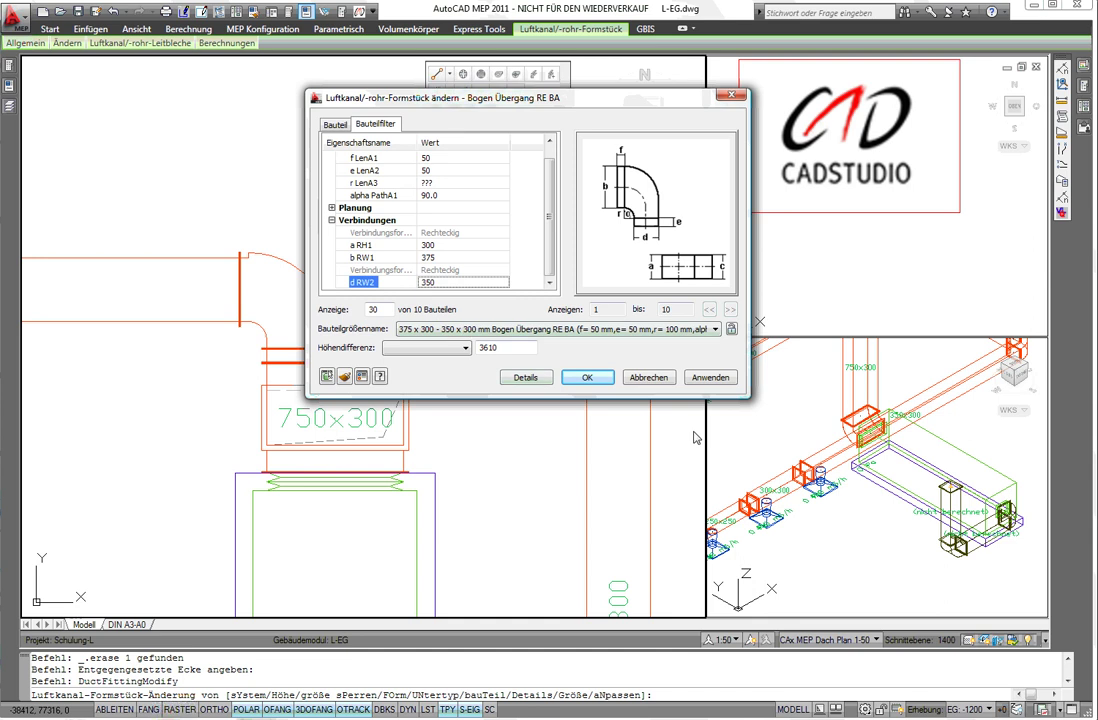
click(587, 377)
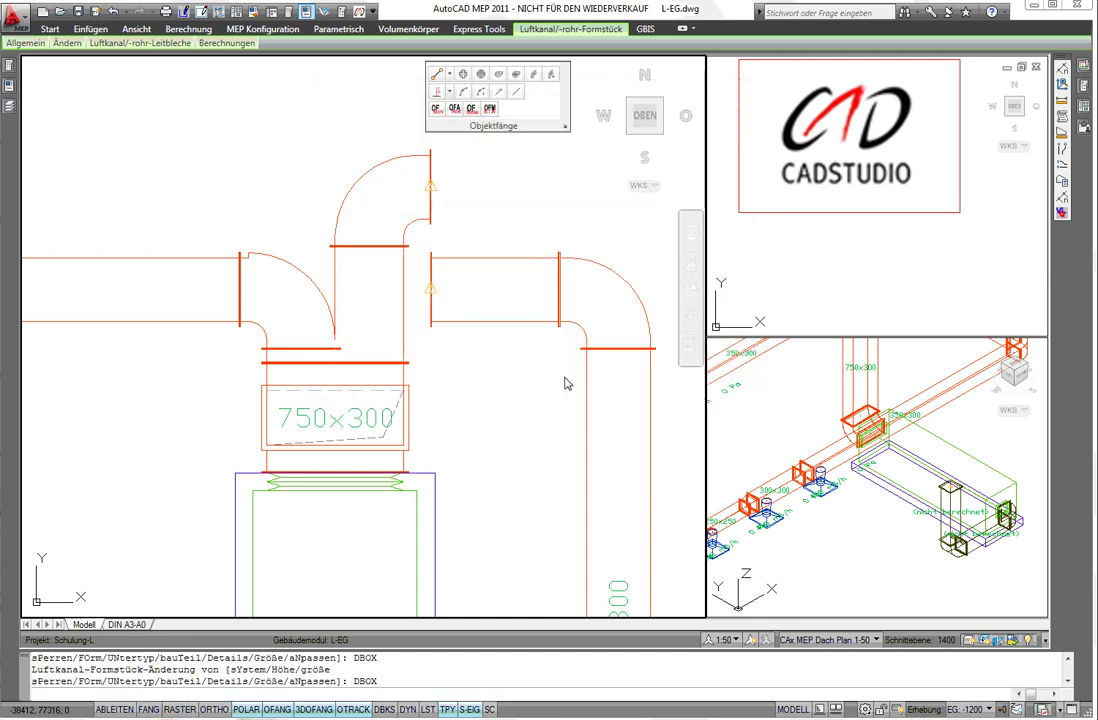
click(430, 211)
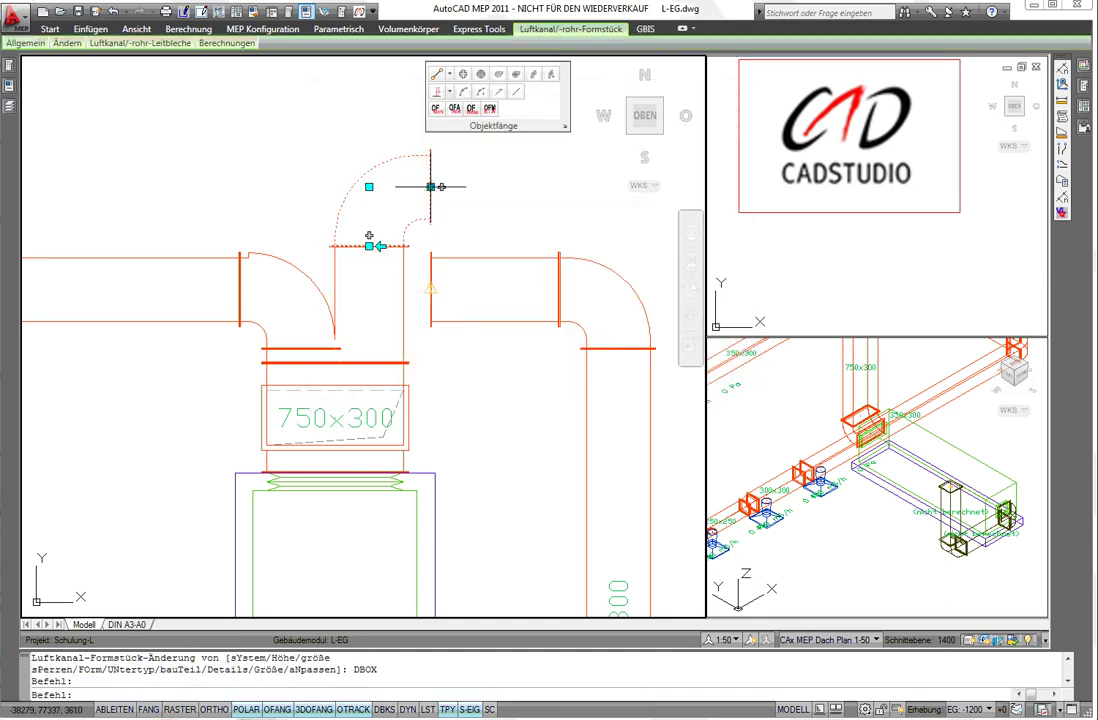
Stretch the transition elbow's end onto the right-hand duct connector.
click(432, 187)
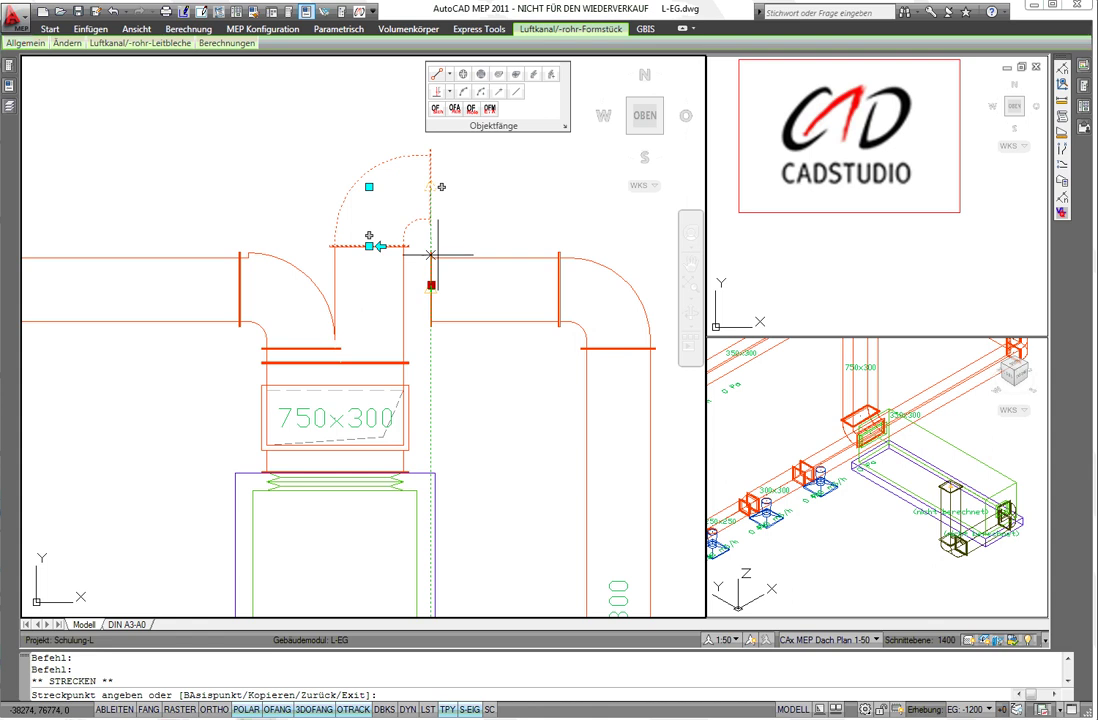
click(482, 74)
click(430, 289)
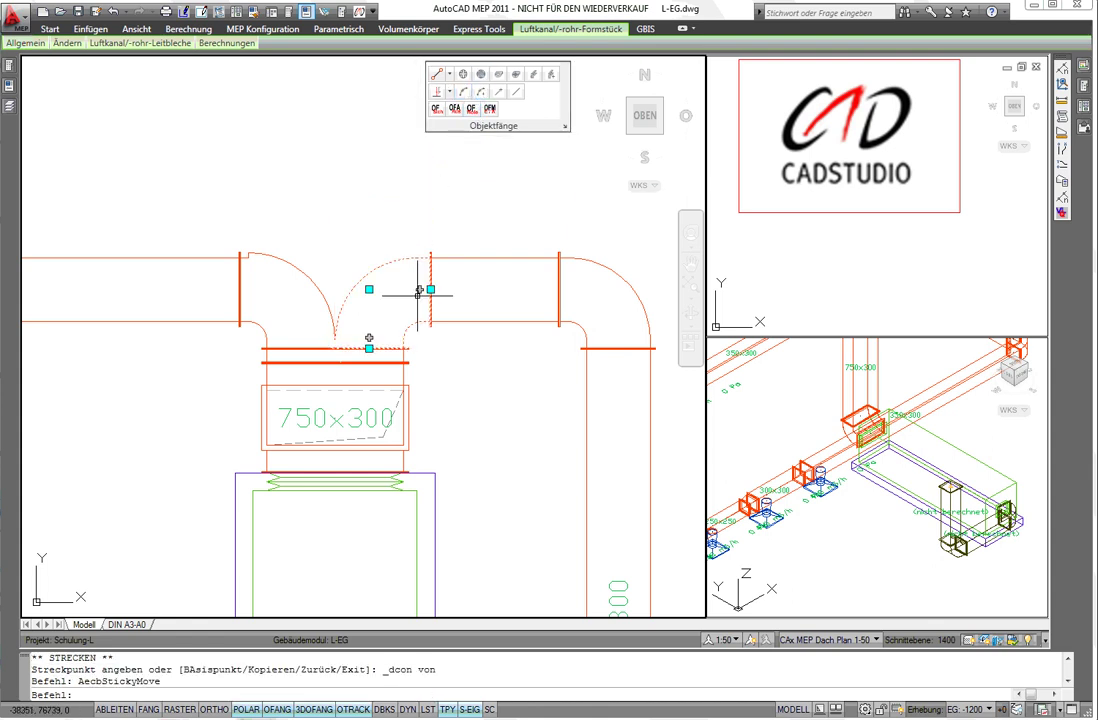
Window-select the old left header elbow and delete it.
key(Escape)
drag(326, 272, 294, 257)
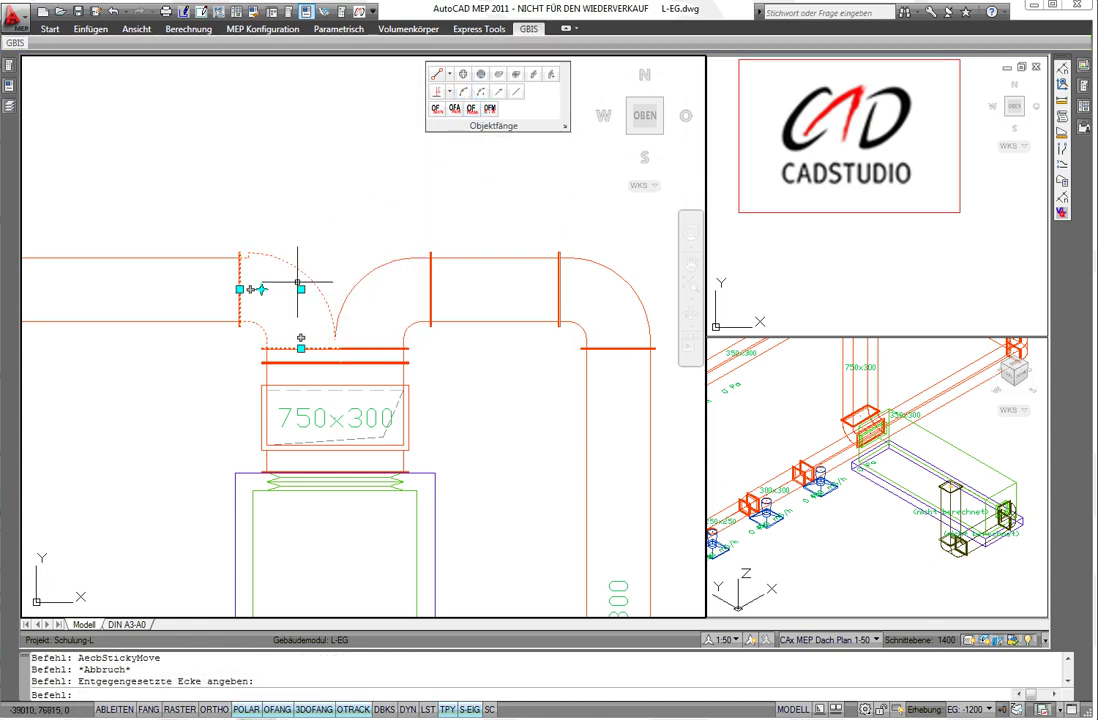
key(Delete)
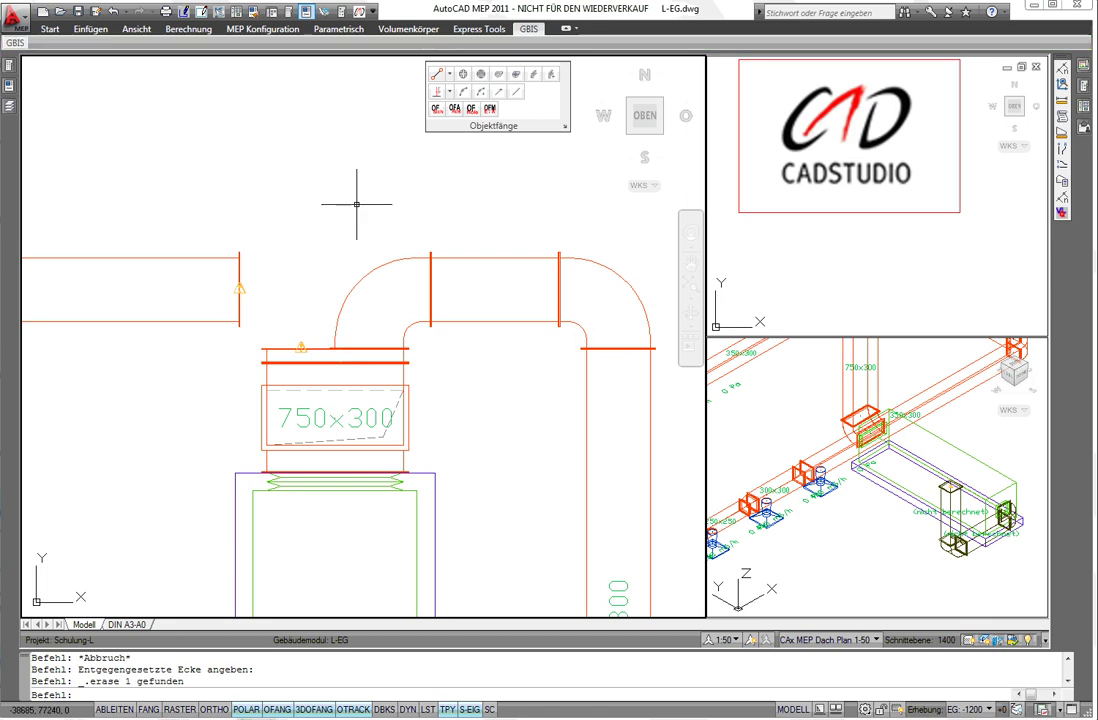
right_click(358, 206)
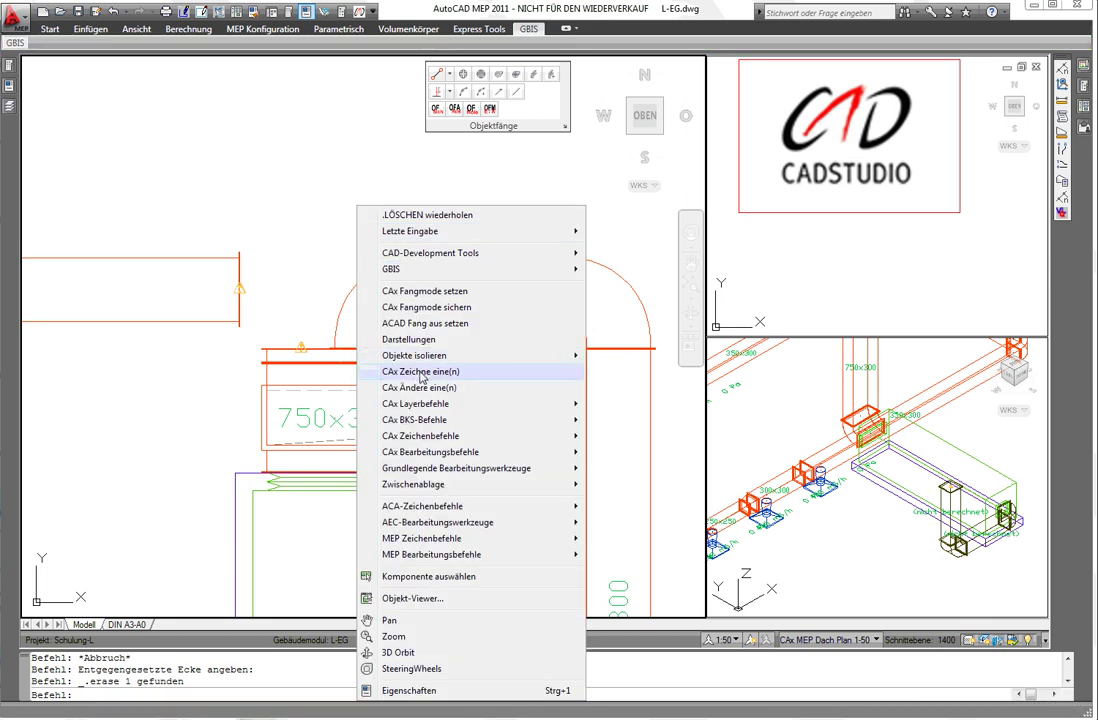
mouse_move(456, 468)
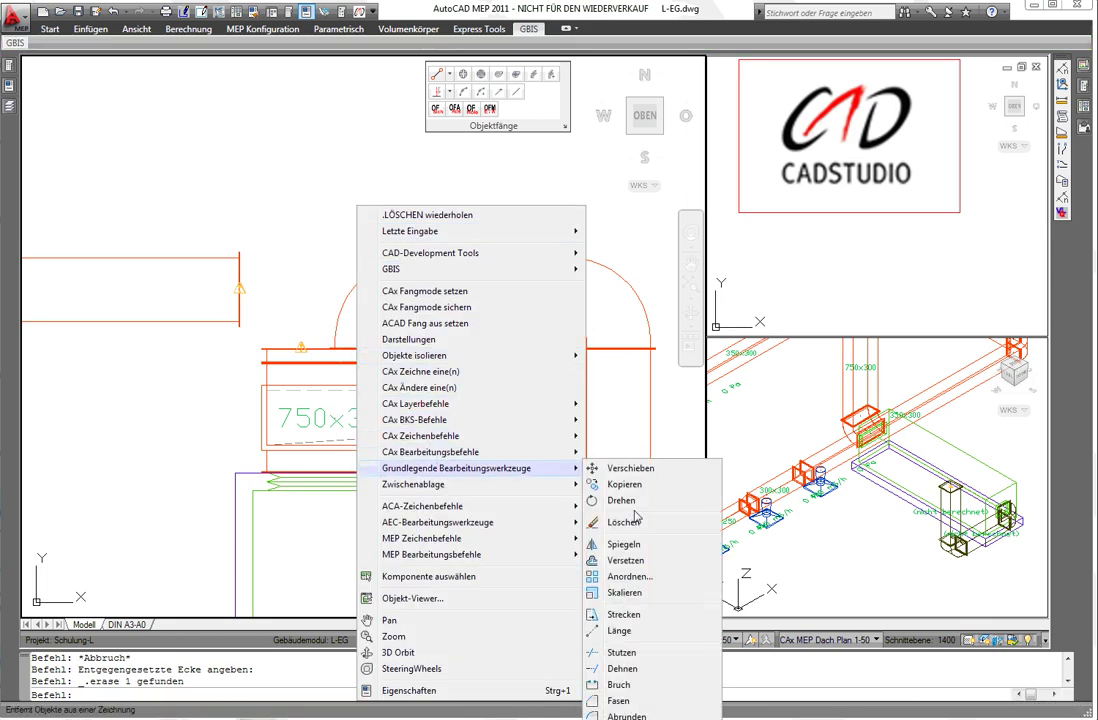
Mirror the transition elbow about a vertical axis through the outlet centre, keeping the original.
click(624, 544)
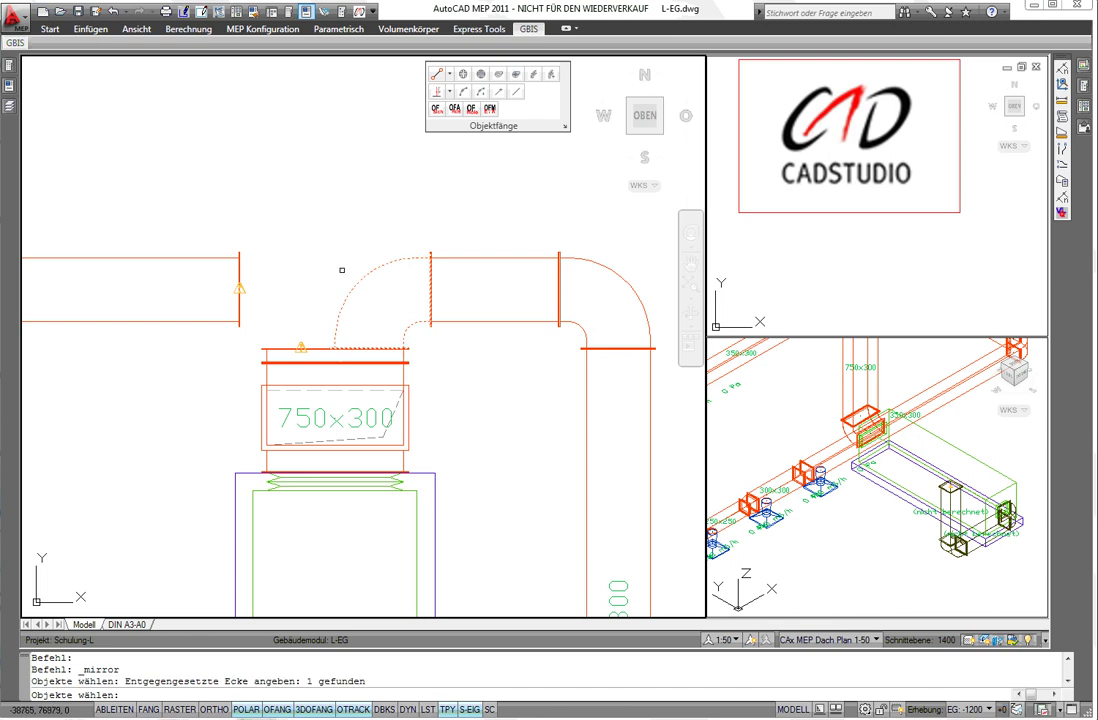
key(Return)
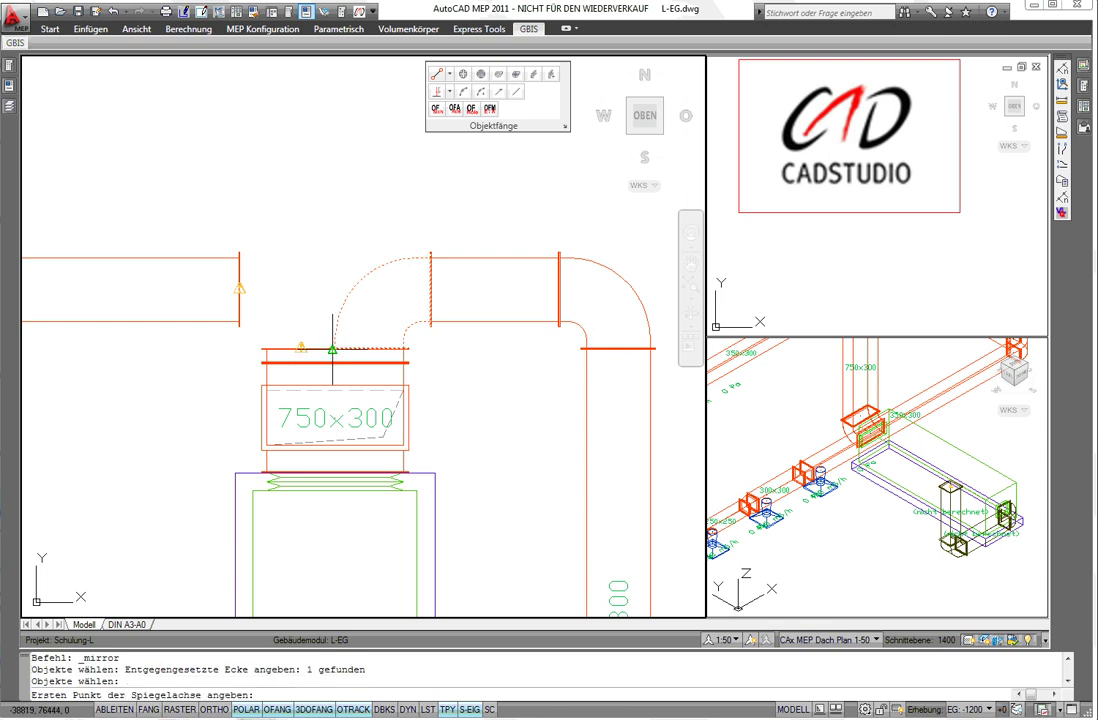
scroll(333, 349, up, 3)
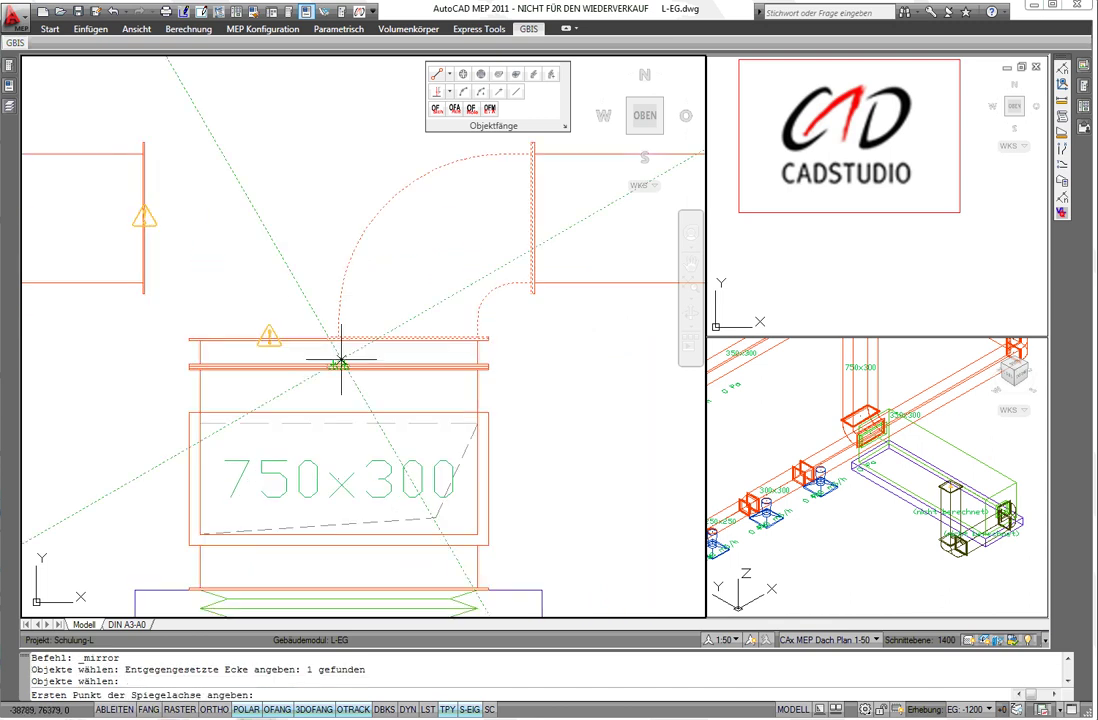
scroll(335, 362, up, 3)
scroll(338, 361, up, 2)
click(338, 361)
scroll(350, 299, down, 2)
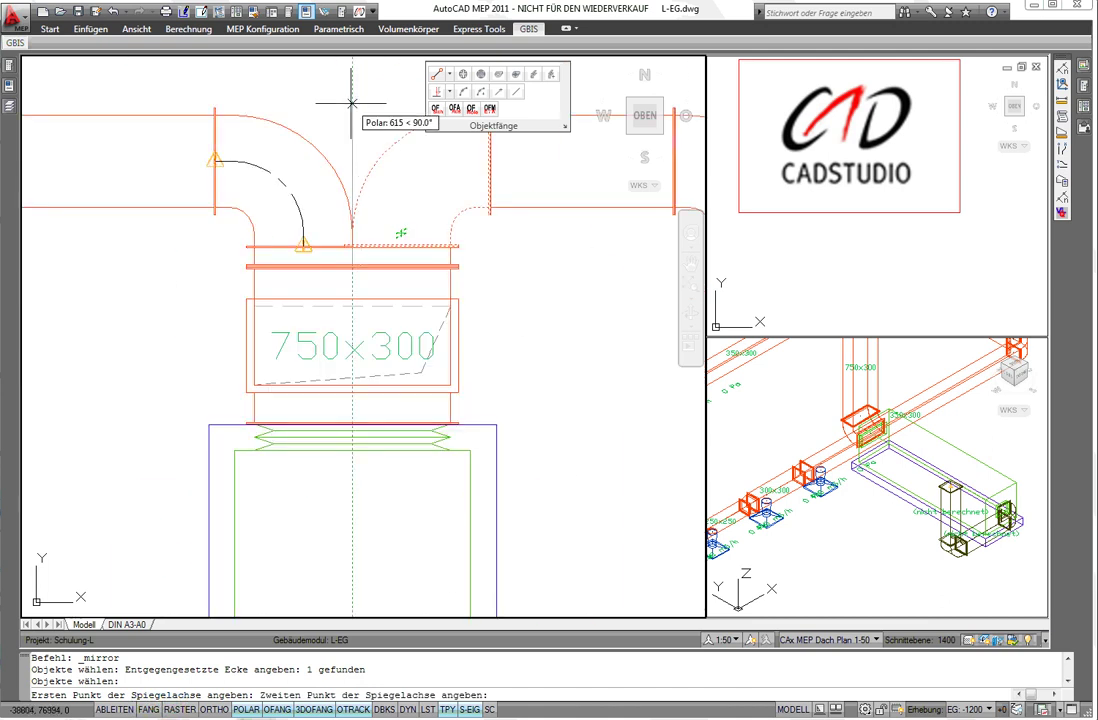
click(351, 103)
right_click(356, 105)
click(375, 107)
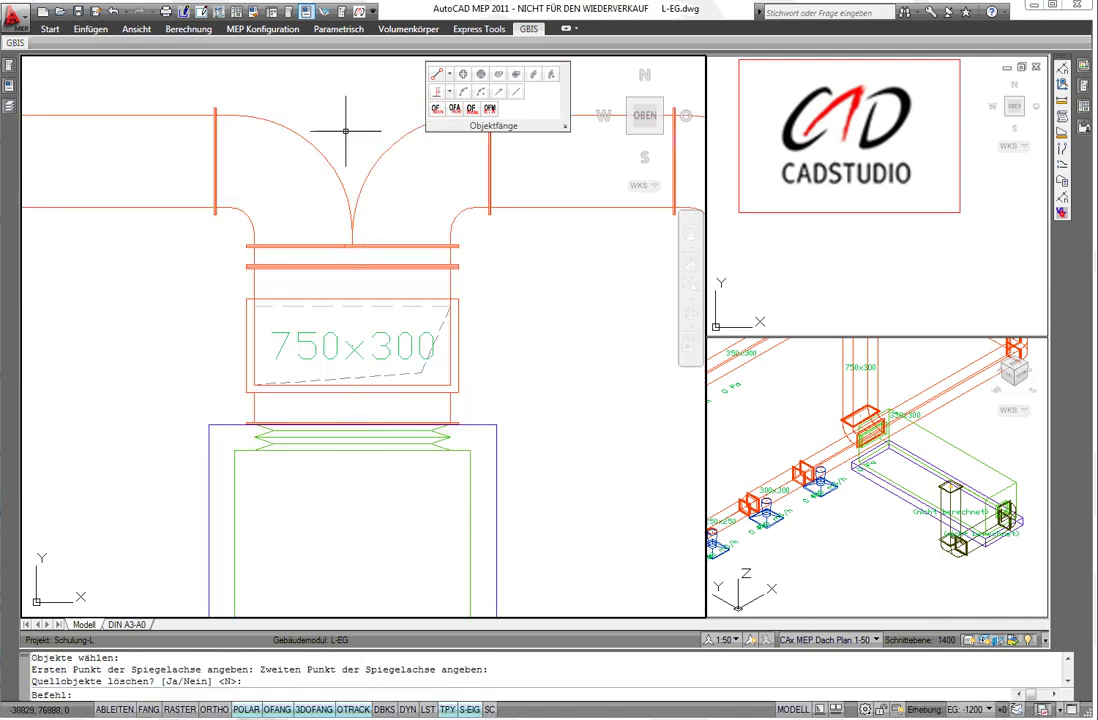
right_click(345, 130)
click(362, 137)
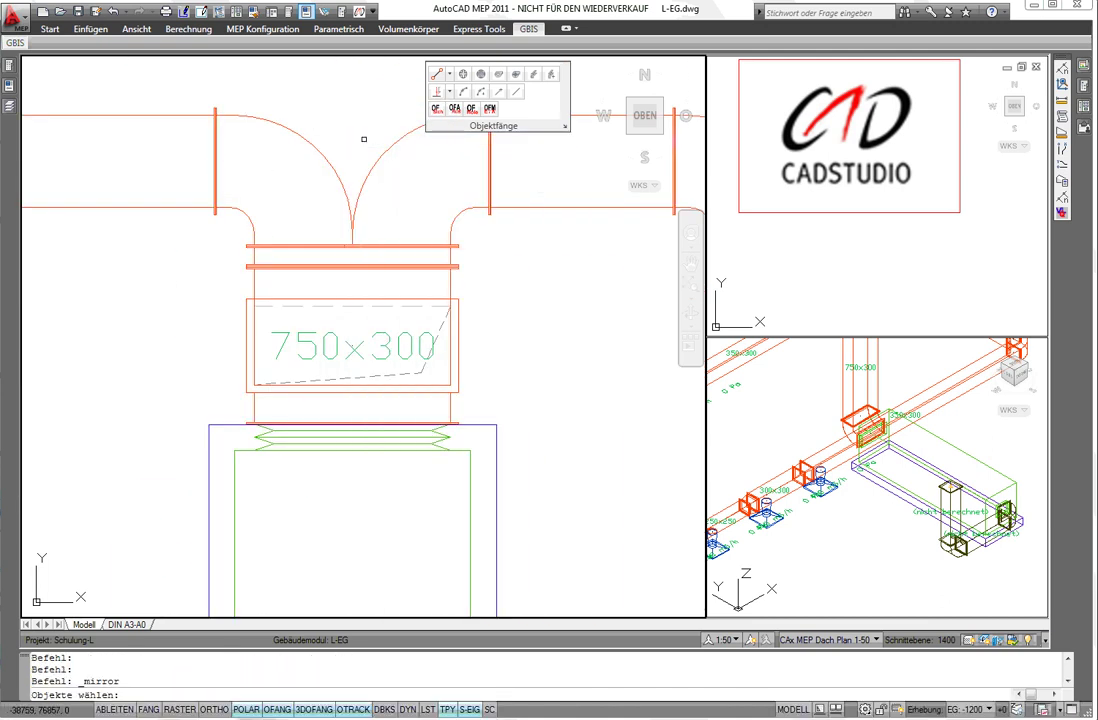
key(Escape)
scroll(364, 139, down, 4)
scroll(355, 150, down, 4)
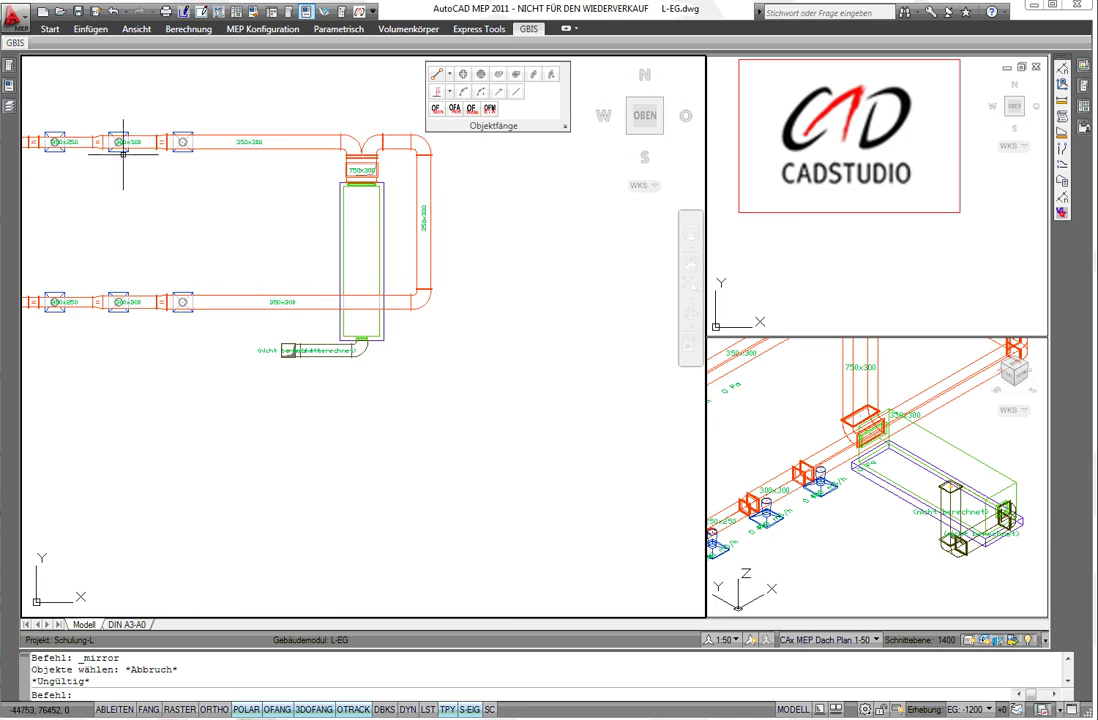
Delete the leftover fitting below the tall supply box.
middle_drag(123, 153, 307, 205)
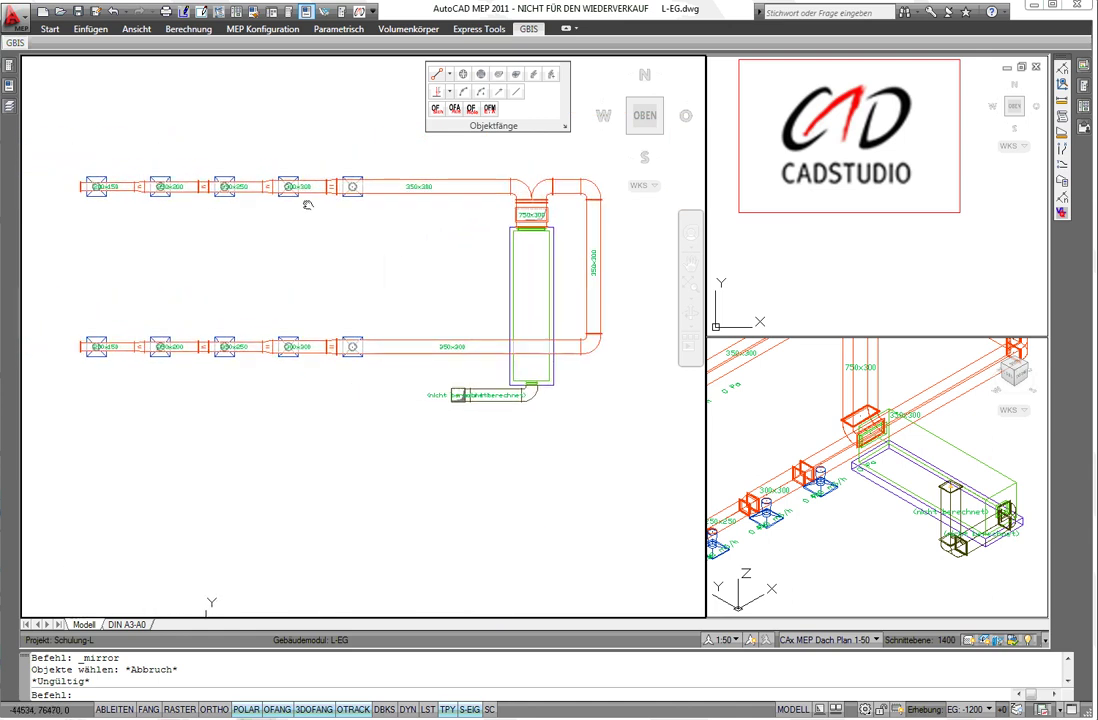
scroll(162, 180, up, 5)
scroll(165, 180, down, 4)
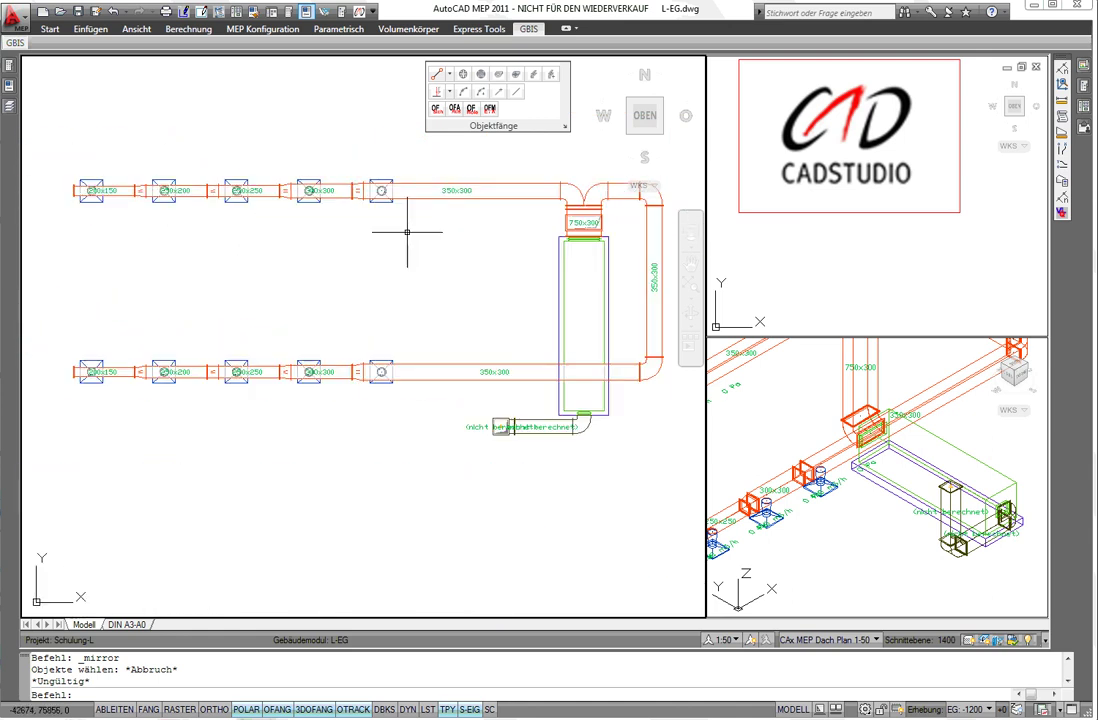
middle_drag(497, 232, 463, 226)
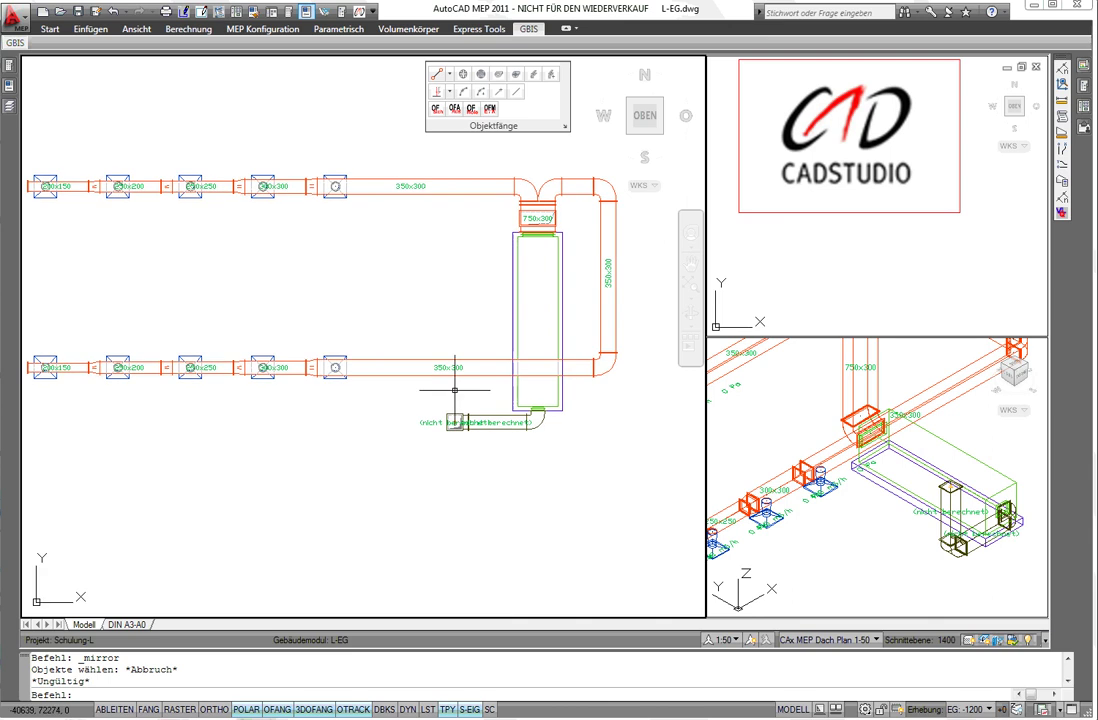
click(506, 423)
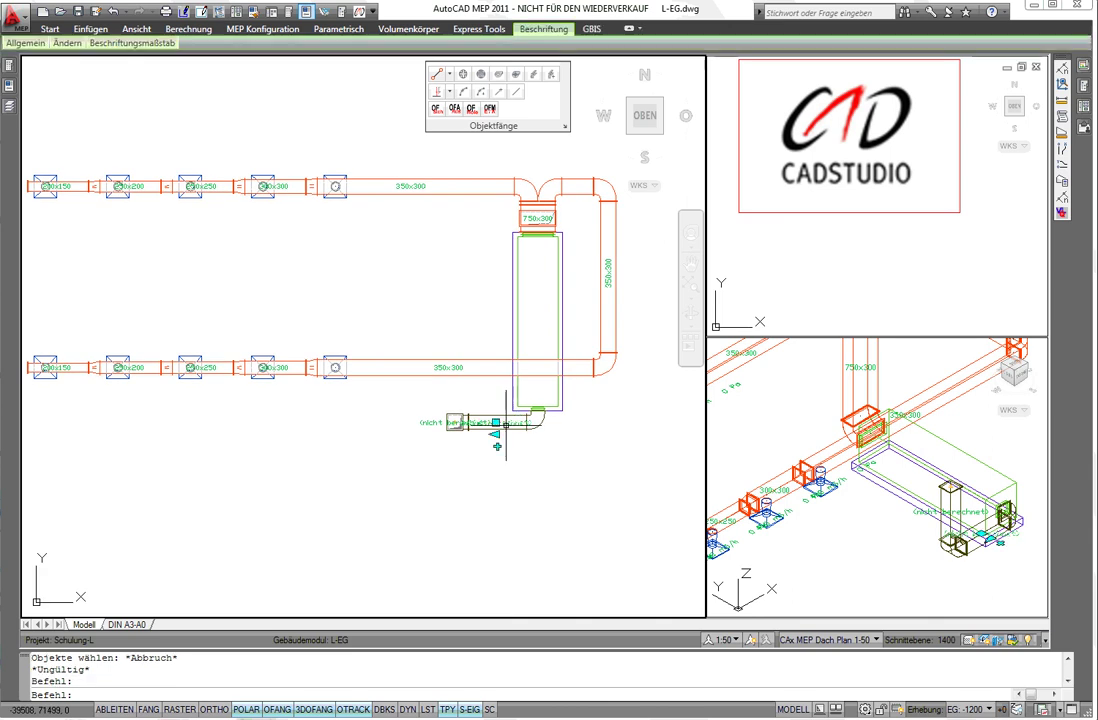
key(Delete)
Delete the '(nicht berechnet)' label on the short duct stub.
scroll(443, 421, up, 3)
drag(443, 421, 365, 365)
key(Delete)
scroll(419, 428, down, 4)
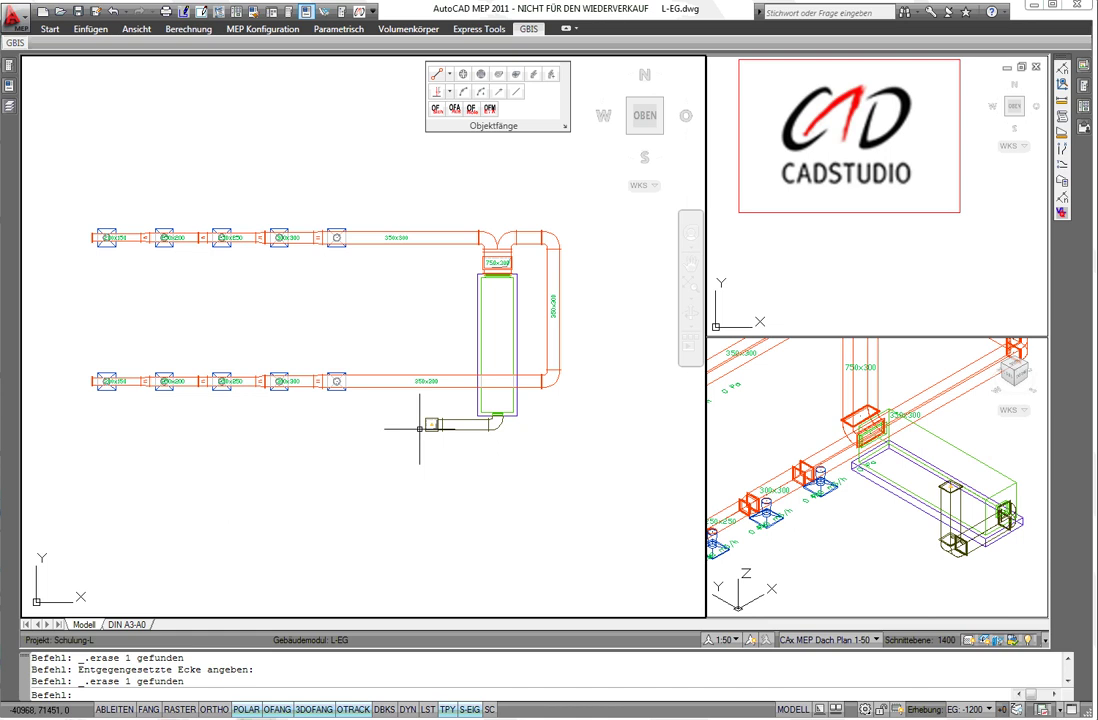